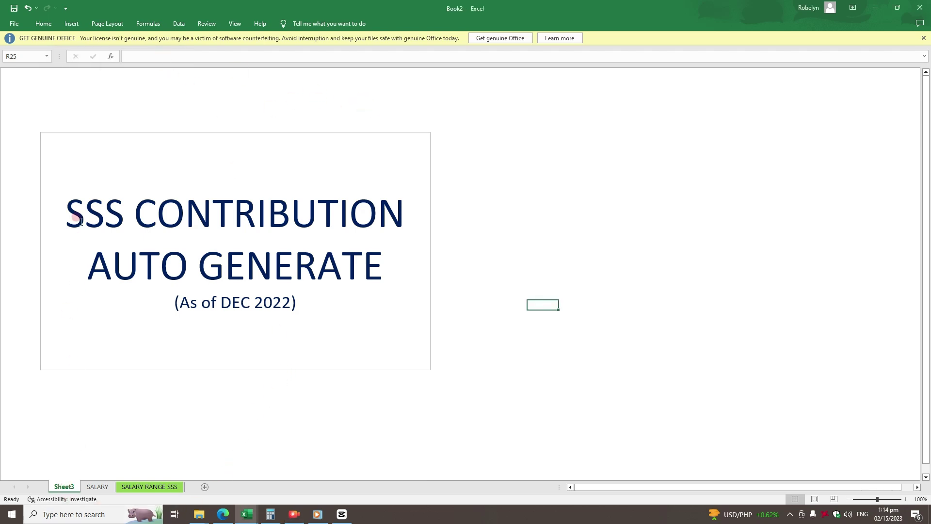
# - Review the 'SSS CONTRIBUTION AUTO GENERATE (As of DEC 2022)' title sheet and bring up its tab menu
pyautogui.click(47, 133)
pyautogui.click(588, 138)
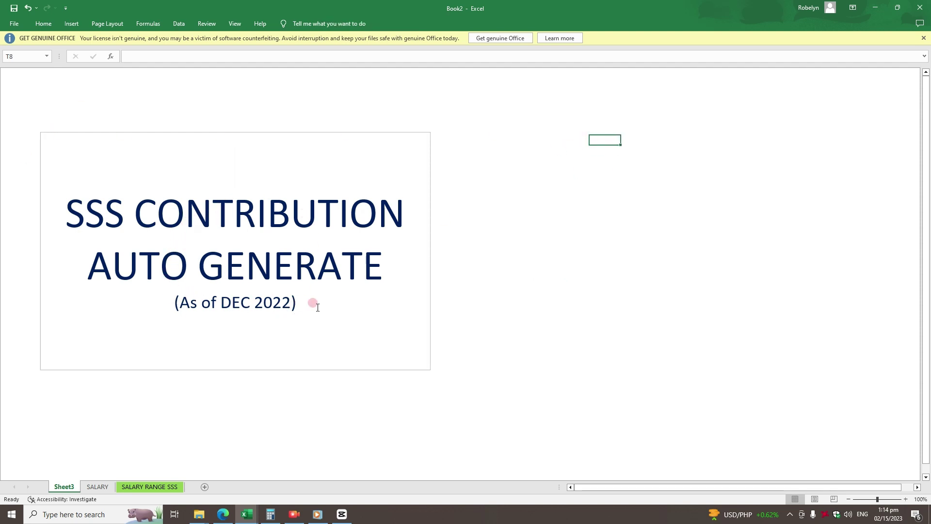
pyautogui.click(66, 486)
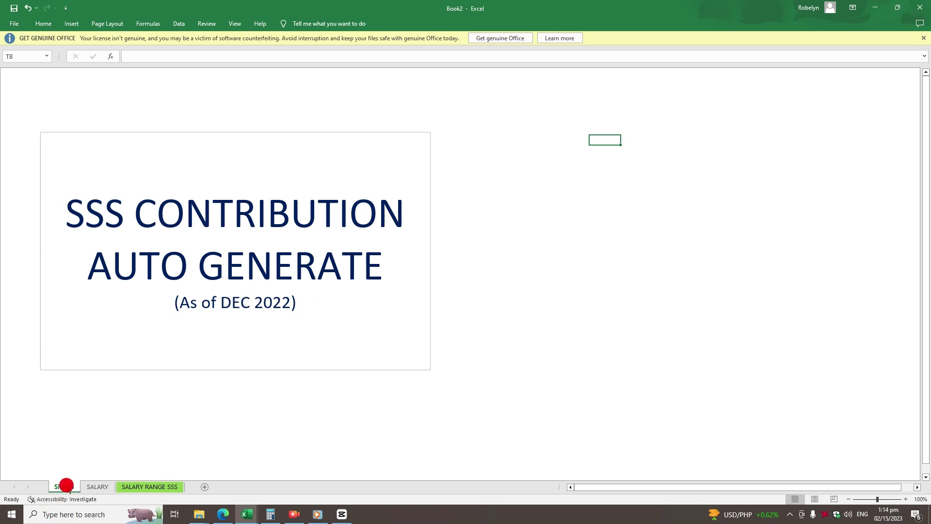
pyautogui.rightClick(66, 486)
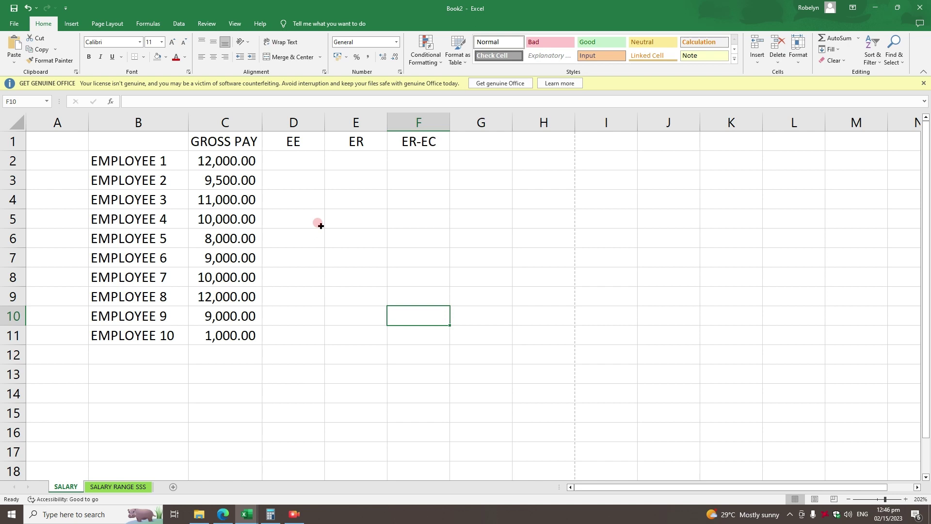
# - Highlight employee names B2:B11, gross pay C2:C11, and the EE, ER, ER-EC headers D1:F1
pyautogui.click(318, 222)
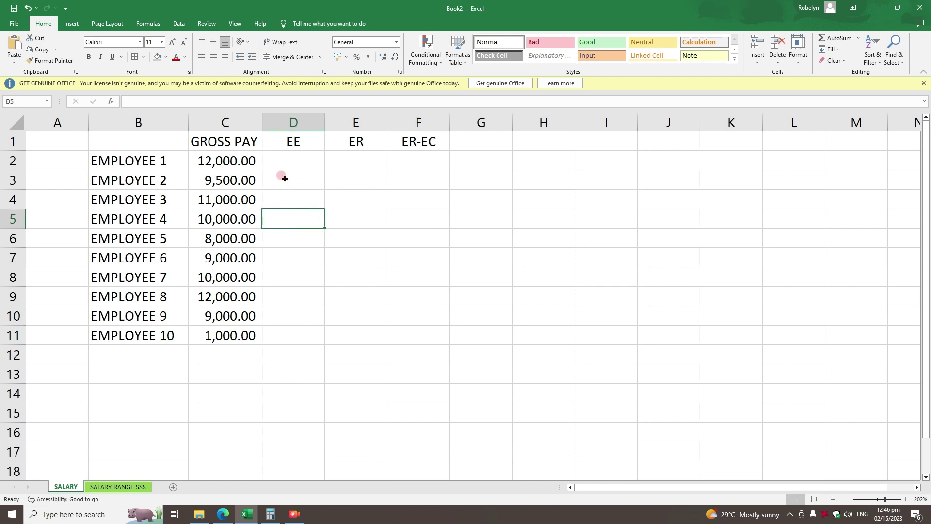
pyautogui.click(280, 179)
pyautogui.moveTo(155, 161); pyautogui.dragTo(151, 333)
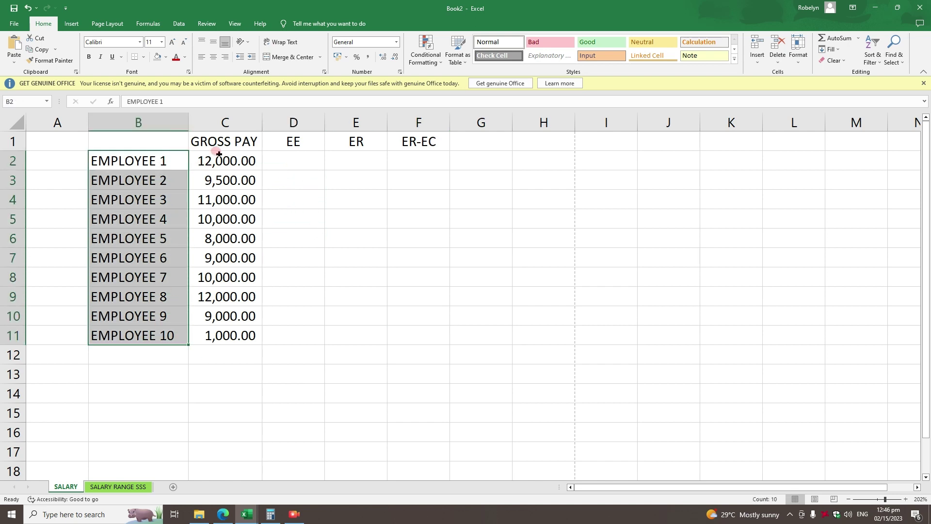
pyautogui.moveTo(218, 153); pyautogui.dragTo(214, 330)
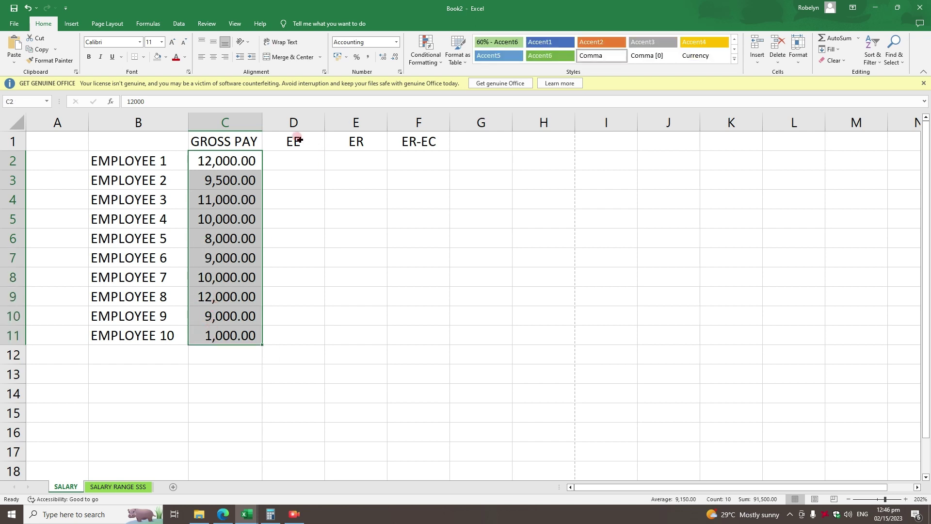
pyautogui.moveTo(294, 140); pyautogui.dragTo(421, 141)
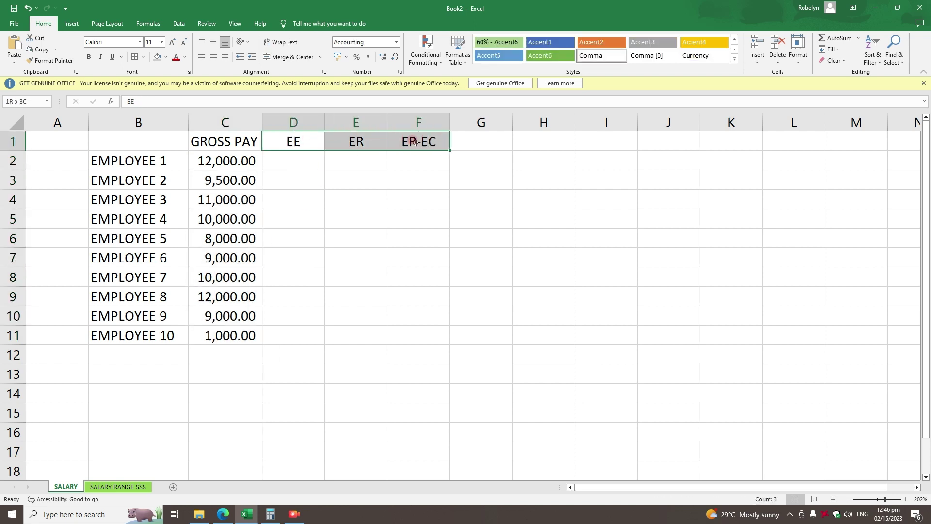
pyautogui.moveTo(413, 141); pyautogui.dragTo(411, 140)
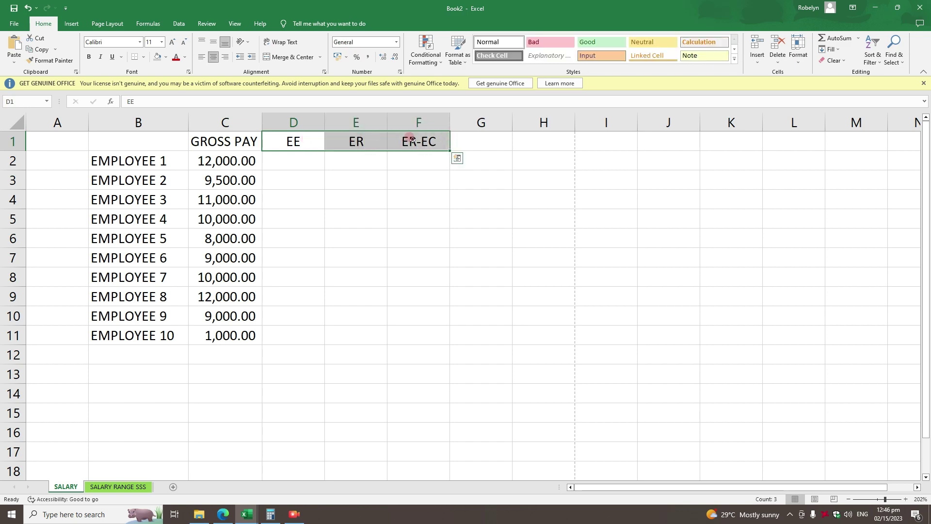
# - On SALARY RANGE SSS, point out the SOCIAL SECURITY SYSTEM title and AS OF DECEMBER 2022 subtitle
pyautogui.click(115, 486)
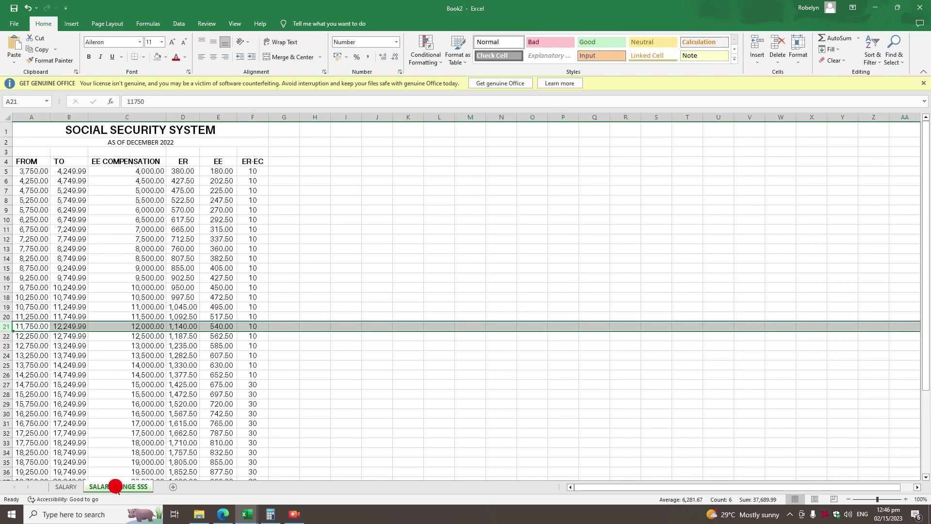
pyautogui.click(115, 139)
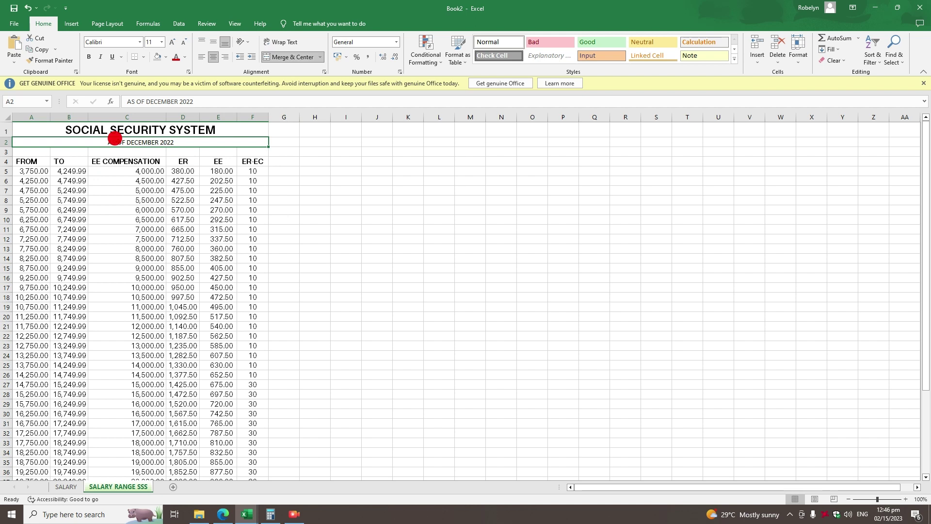
pyautogui.click(125, 129)
pyautogui.click(127, 140)
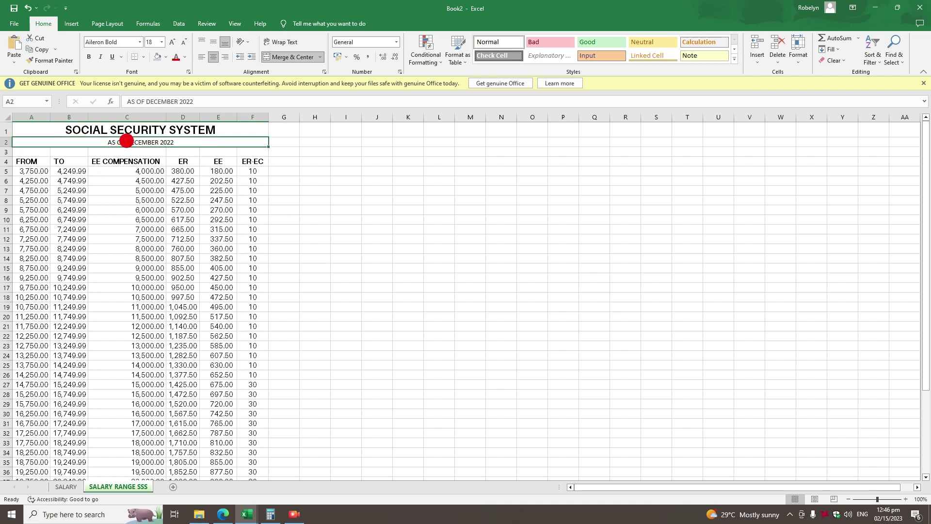
pyautogui.moveTo(58, 126)
pyautogui.mouseDown()
pyautogui.moveTo(33, 516)
pyautogui.moveTo(74, 1)
pyautogui.moveTo(70, 122)
pyautogui.mouseUp()
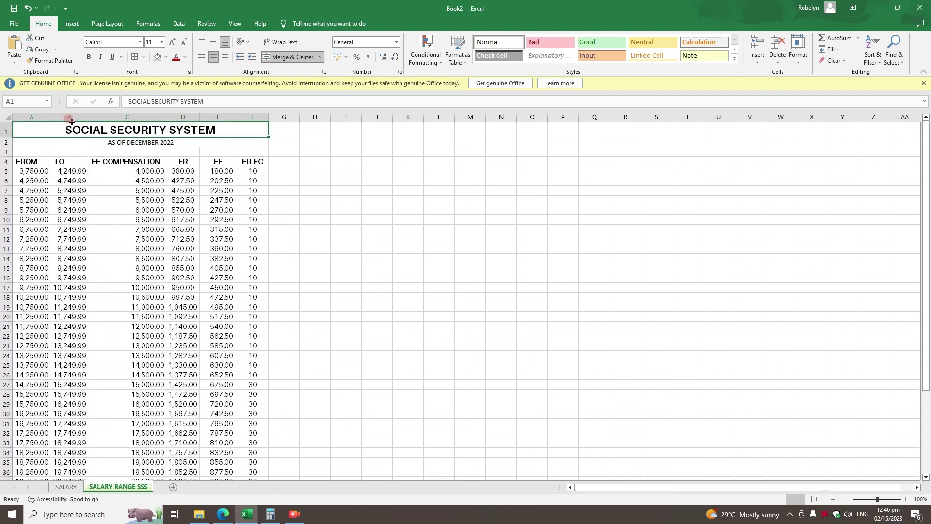
# - Return to the SALARY sheet and select D2 for employee 1's EE amount
pyautogui.click(68, 161)
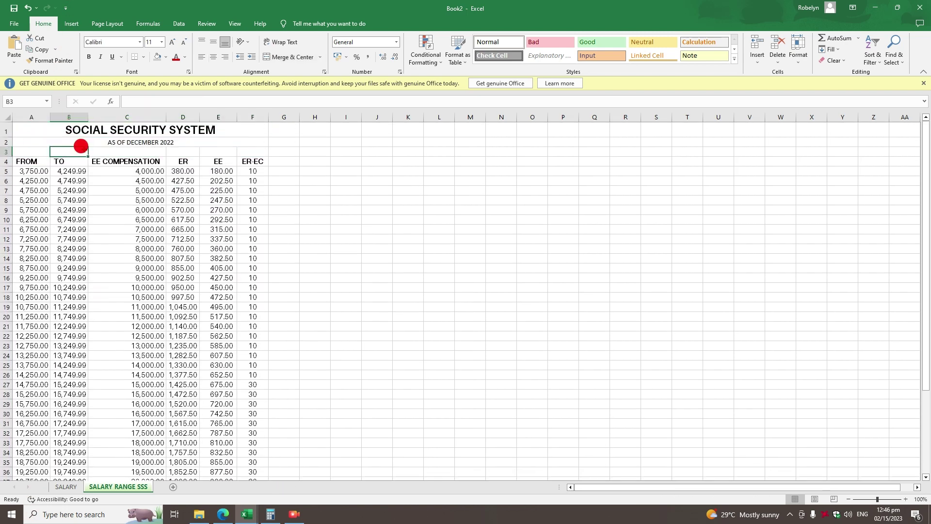
pyautogui.click(65, 486)
pyautogui.click(292, 158)
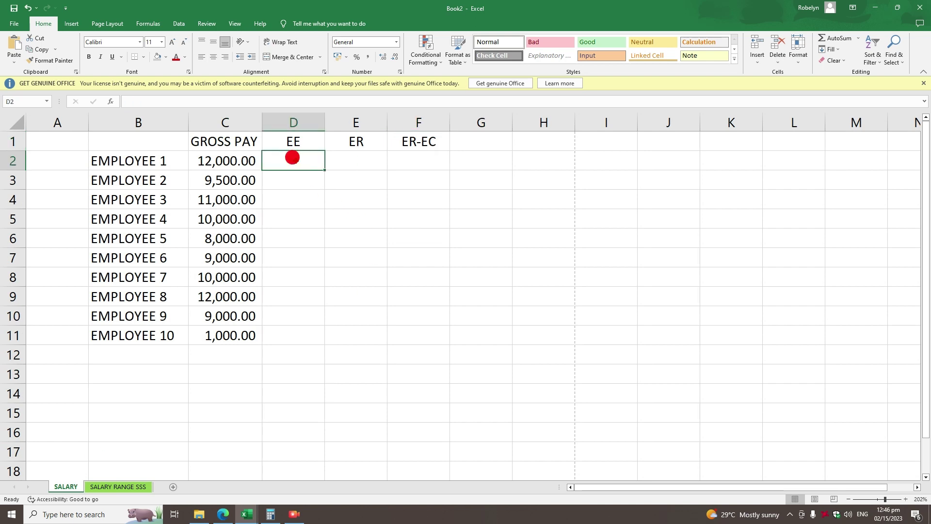
# - Start D2's LOOKUP with C2 as lookup value and 'SALARY RANGE SSS'!A5:A47 as lookup vector
pyautogui.write('=LOOK')
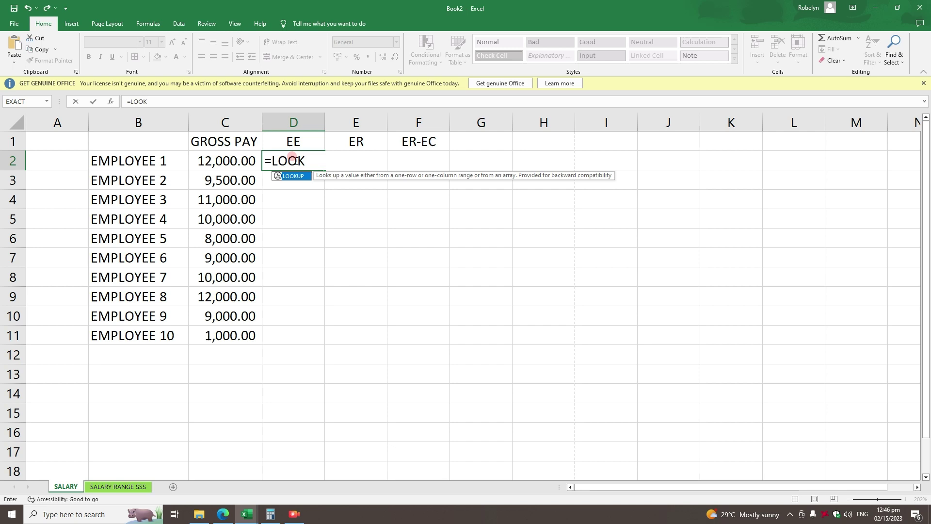
pyautogui.press('Tab')
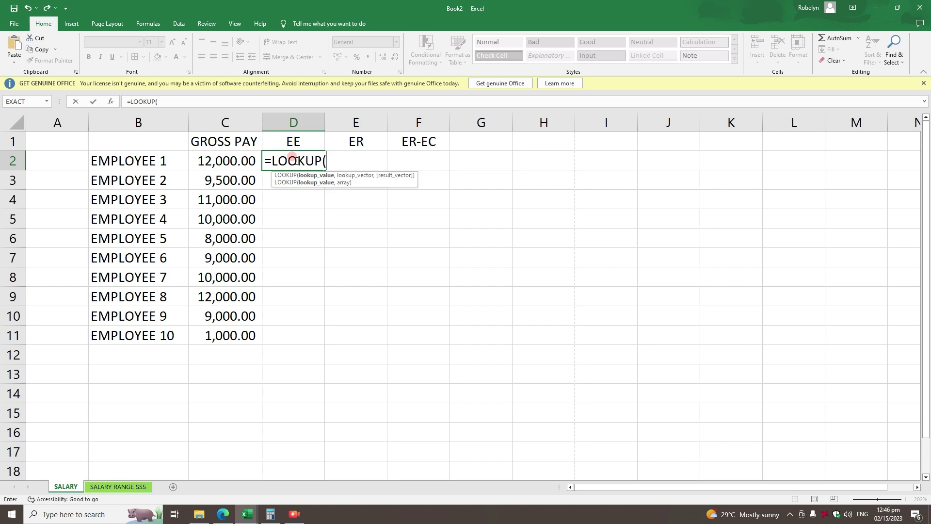
pyautogui.click(206, 160)
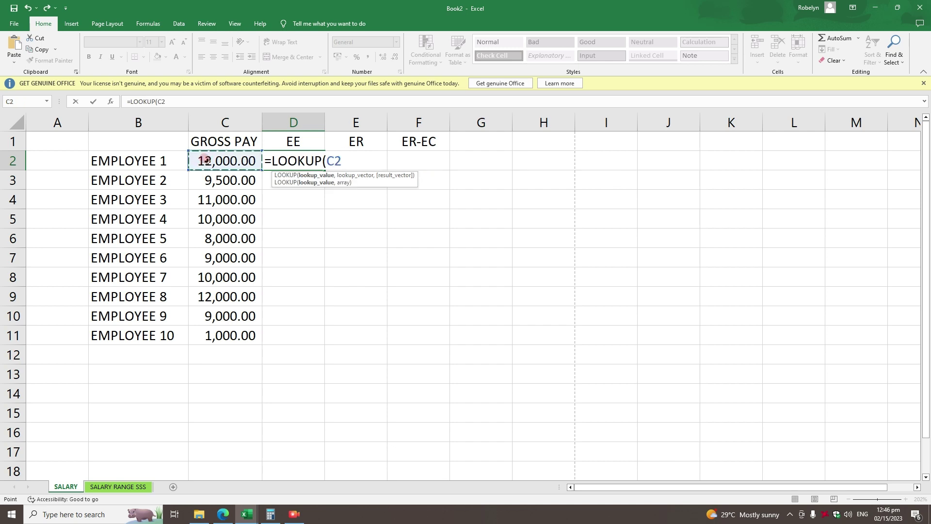
pyautogui.write(',')
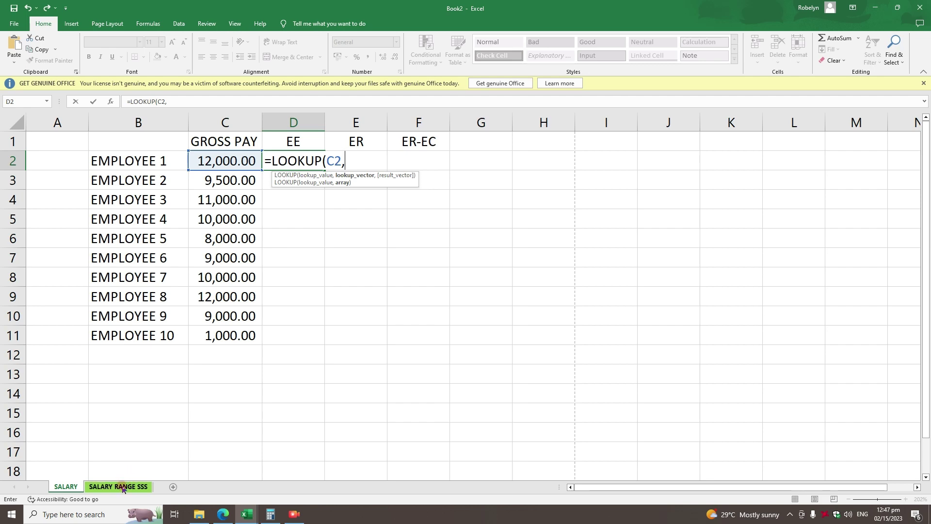
pyautogui.click(121, 487)
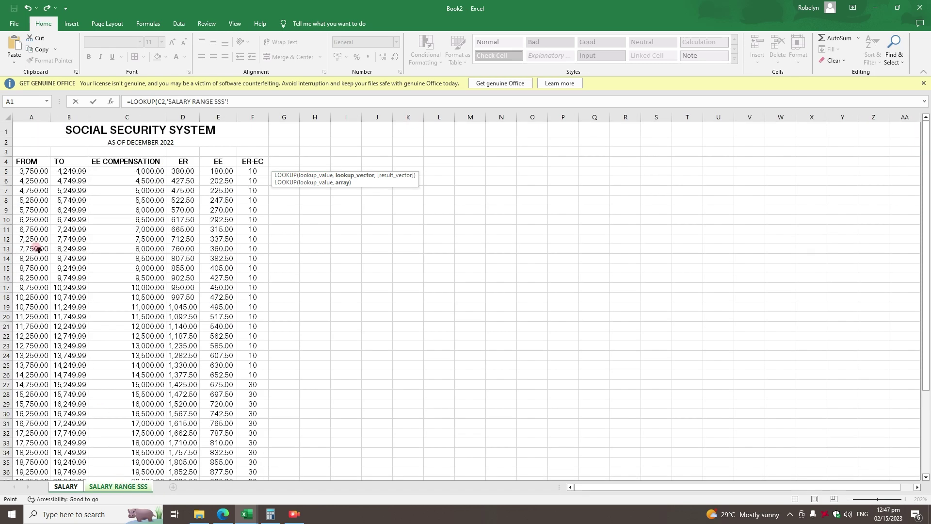
pyautogui.moveTo(22, 171)
pyautogui.mouseDown()
pyautogui.moveTo(22, 491)
pyautogui.moveTo(29, 457)
pyautogui.mouseUp()
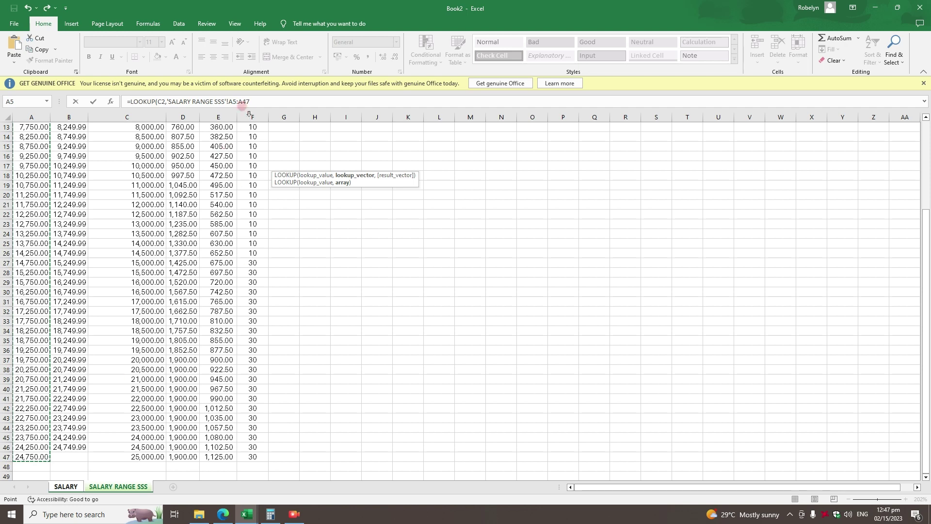
pyautogui.click(250, 100)
pyautogui.click(253, 101)
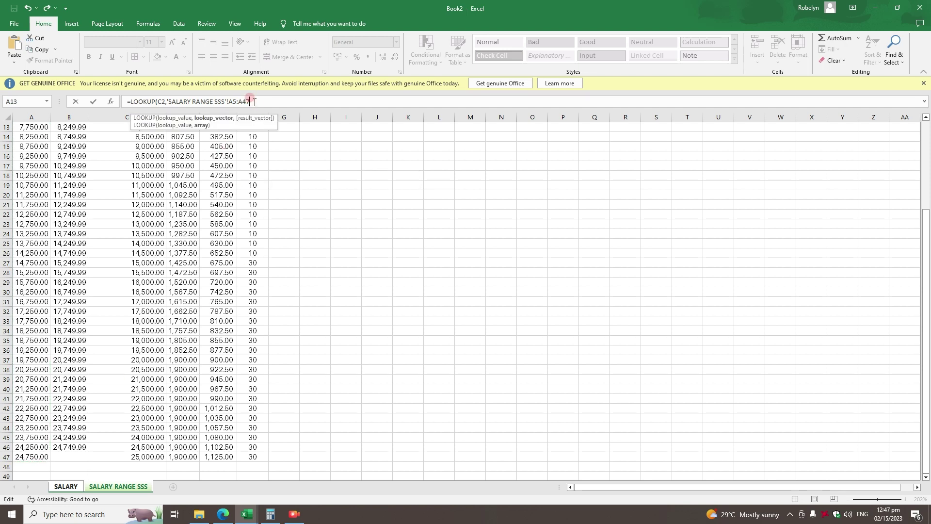
pyautogui.write(',')
# - Add E5:E47 as the result range, close and commit the formula, returning 540
pyautogui.scroll(4, 224, 252)
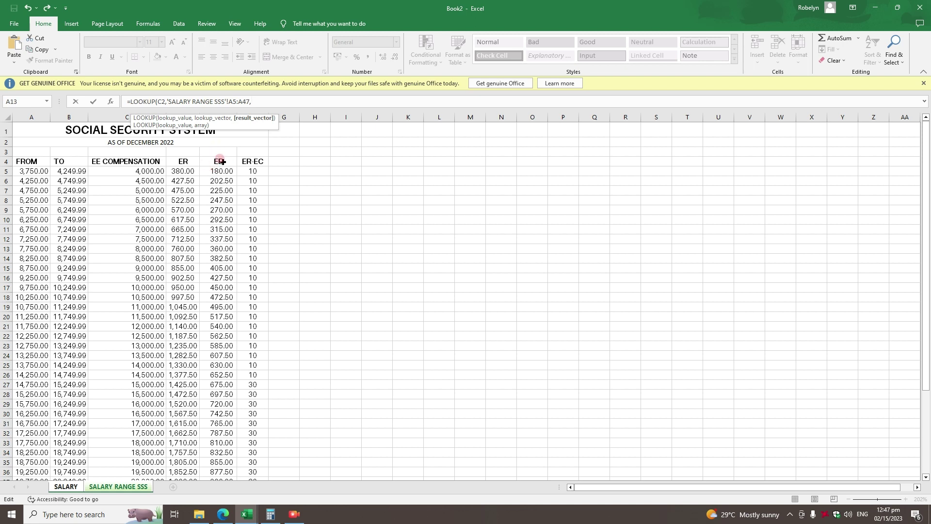
pyautogui.moveTo(224, 170); pyautogui.dragTo(215, 480)
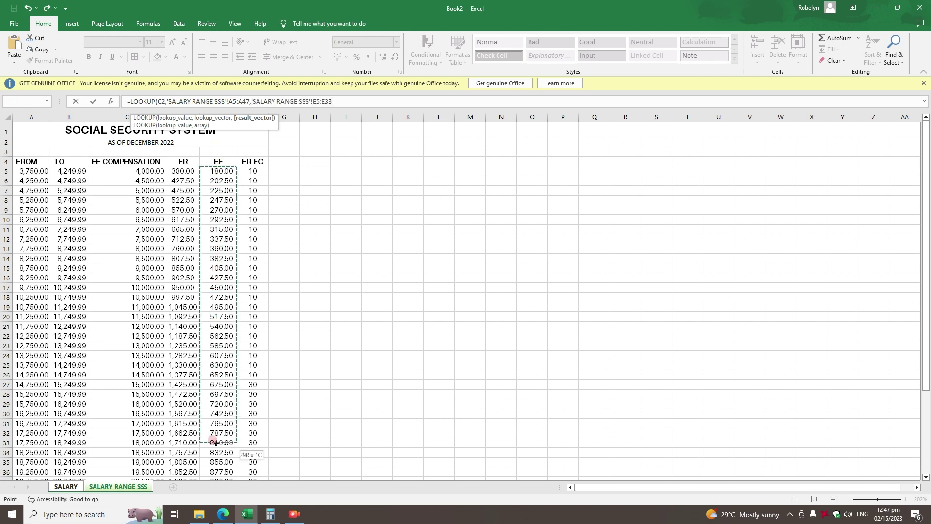
pyautogui.moveTo(214, 481); pyautogui.dragTo(214, 461)
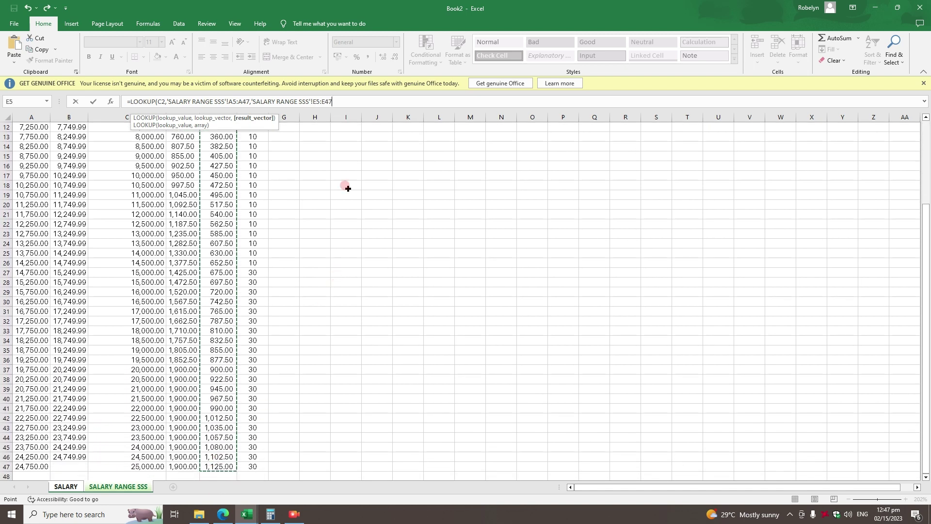
pyautogui.write(')')
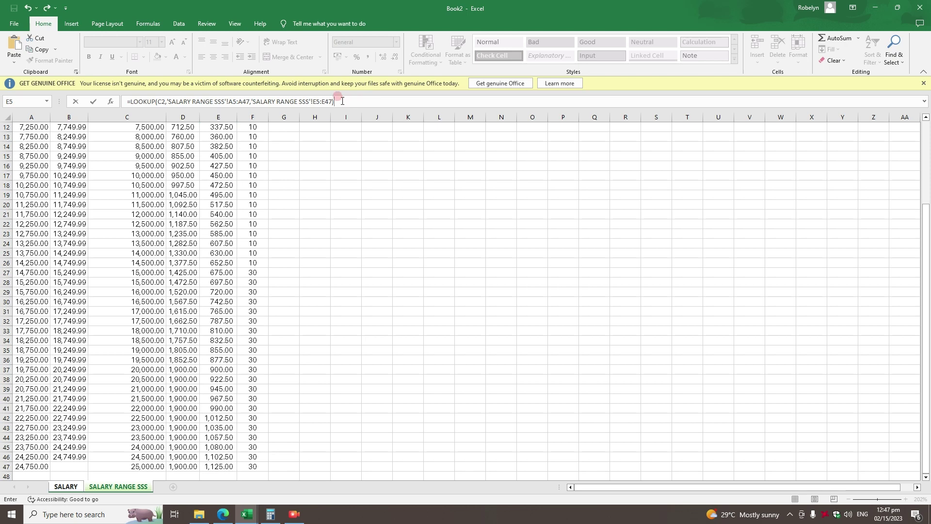
pyautogui.moveTo(338, 102); pyautogui.dragTo(110, 87)
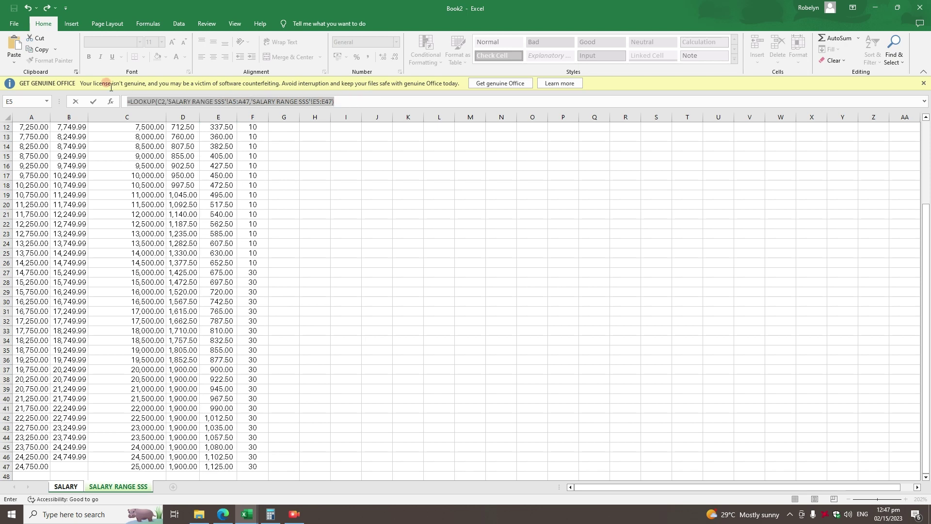
pyautogui.click(353, 102)
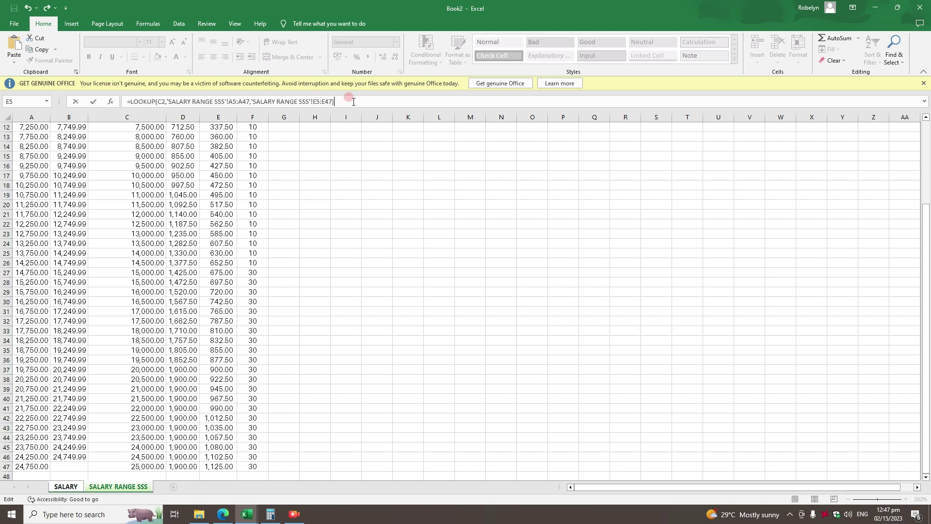
pyautogui.press('Return')
pyautogui.click(295, 154)
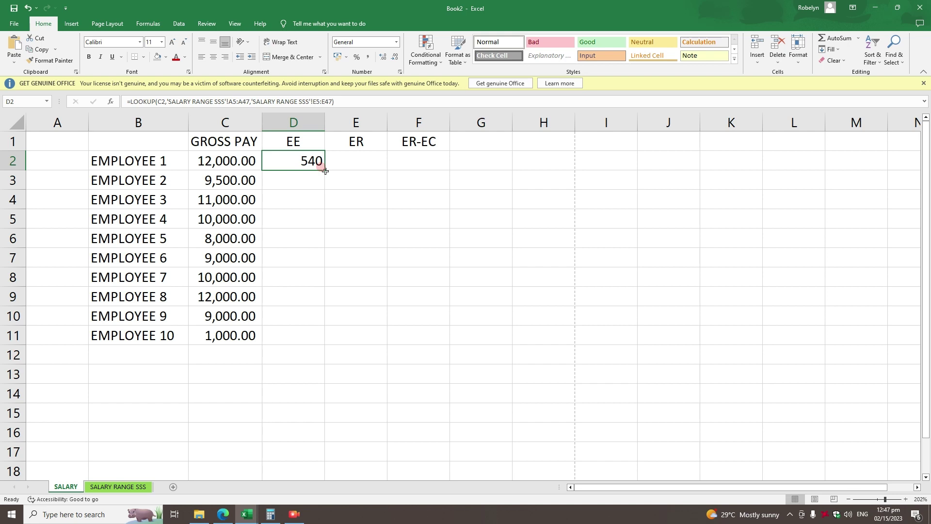
# - Copy D2's EE formula down to D3, which shows 427.5, and compare the two formulas
pyautogui.moveTo(325, 170); pyautogui.dragTo(324, 191)
pyautogui.click(289, 181)
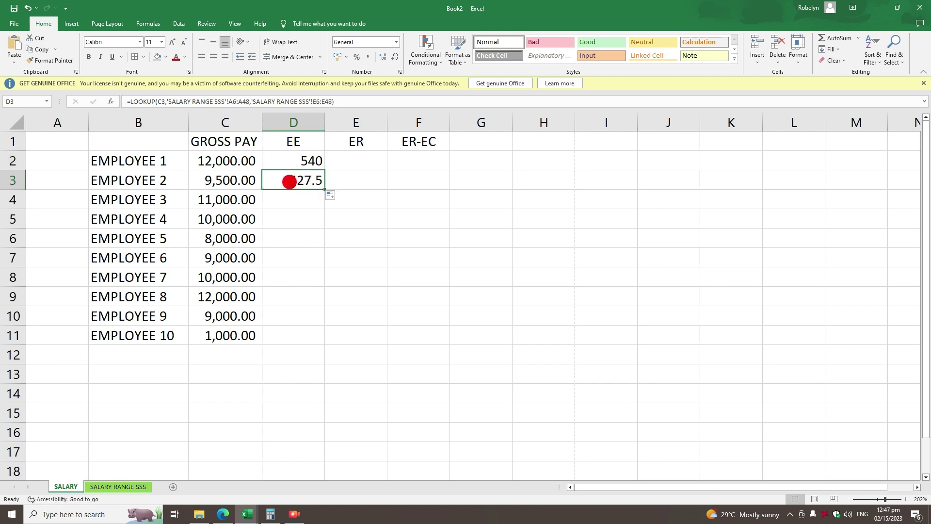
pyautogui.click(298, 160)
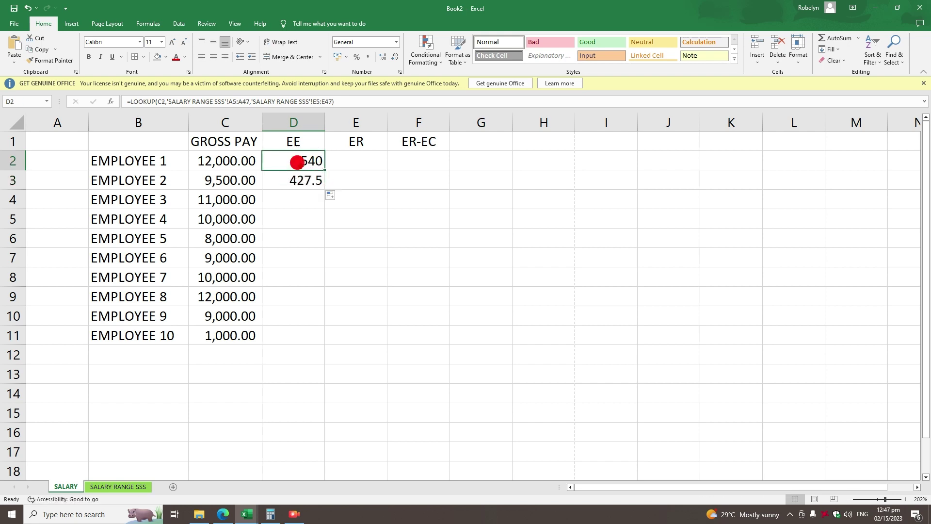
# - Make D2's lookup range absolute as $A$5:$A$47
pyautogui.click(228, 102)
pyautogui.write('$')
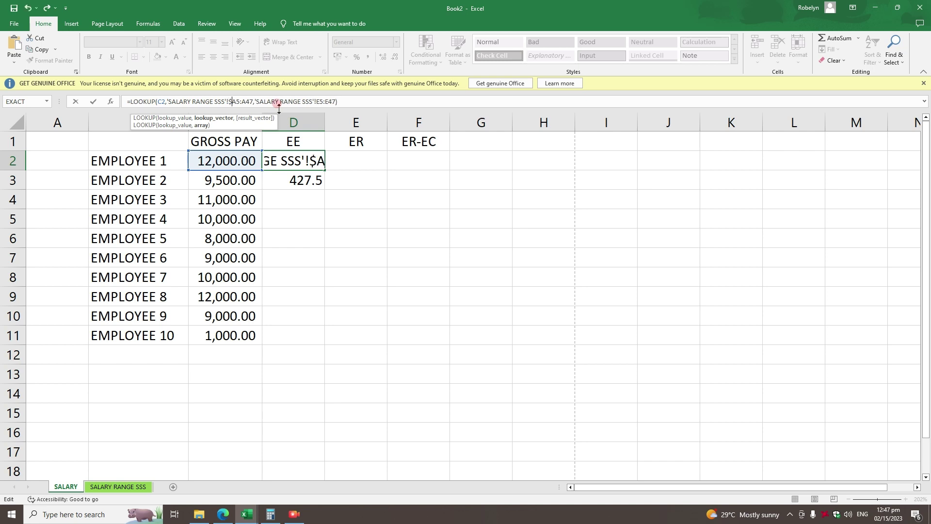
pyautogui.press('Right')
pyautogui.write('$')
pyautogui.press('Right')
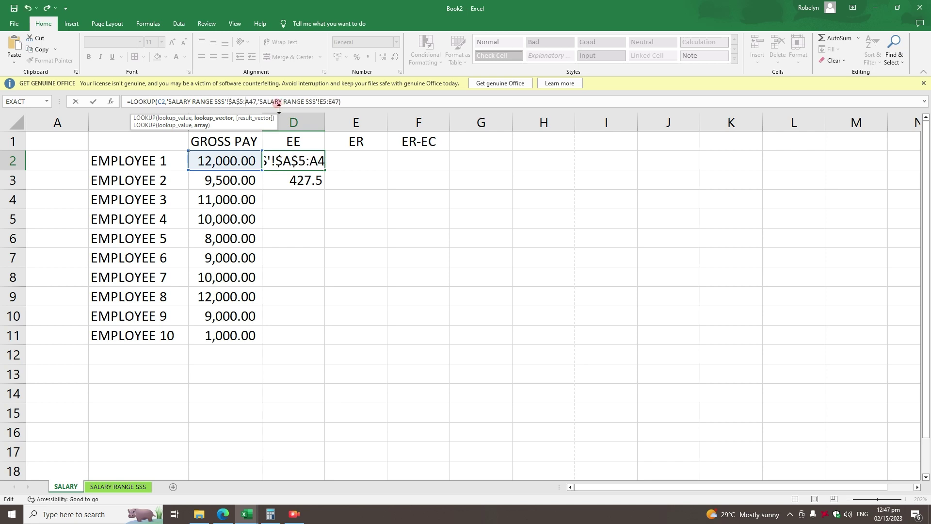
pyautogui.write('$')
pyautogui.press('Right')
pyautogui.write('$')
# - Make the result range absolute as $E$5:$E$47 and commit, still returning 540
pyautogui.press('Right')
pyautogui.press('Right')
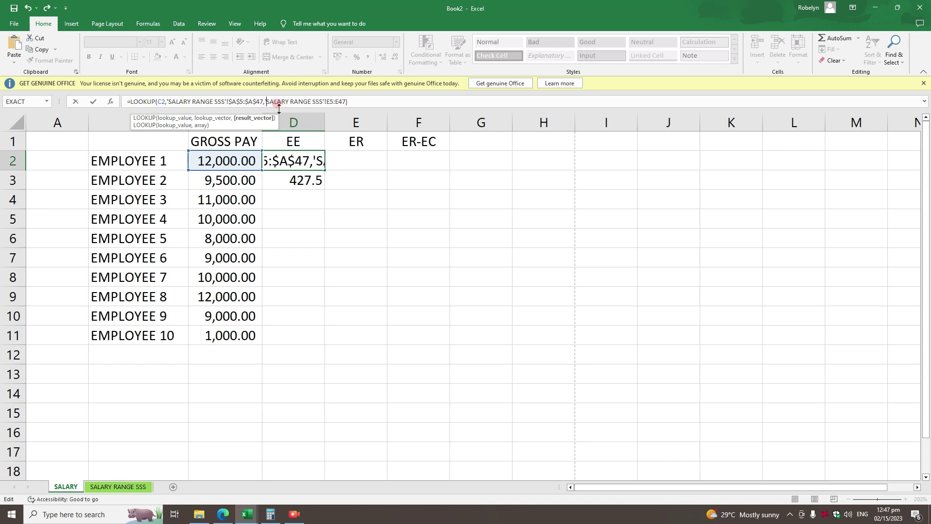
pyautogui.press('Right')
pyautogui.press('Right')
pyautogui.press('Right')
pyautogui.press('Right')
pyautogui.press('Right')
pyautogui.press('Right')
pyautogui.press('Right')
pyautogui.press('Right')
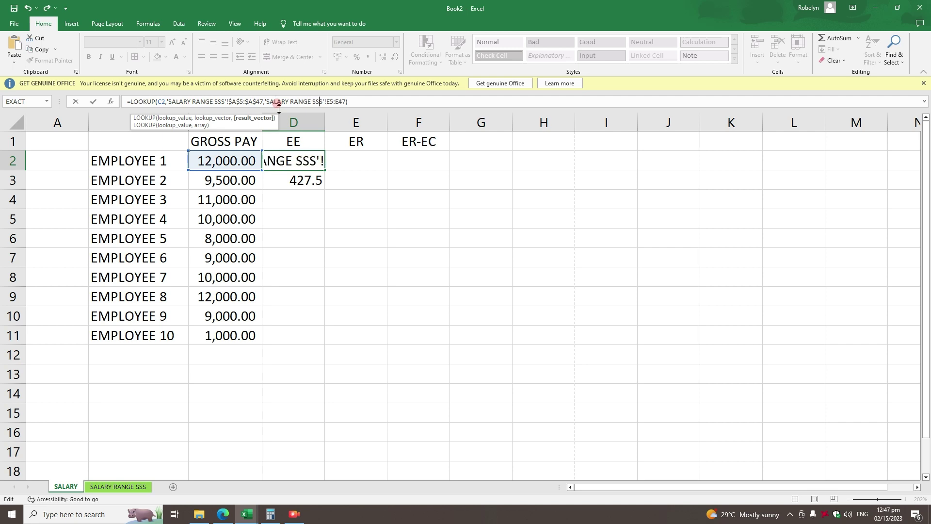
pyautogui.write('$E$')
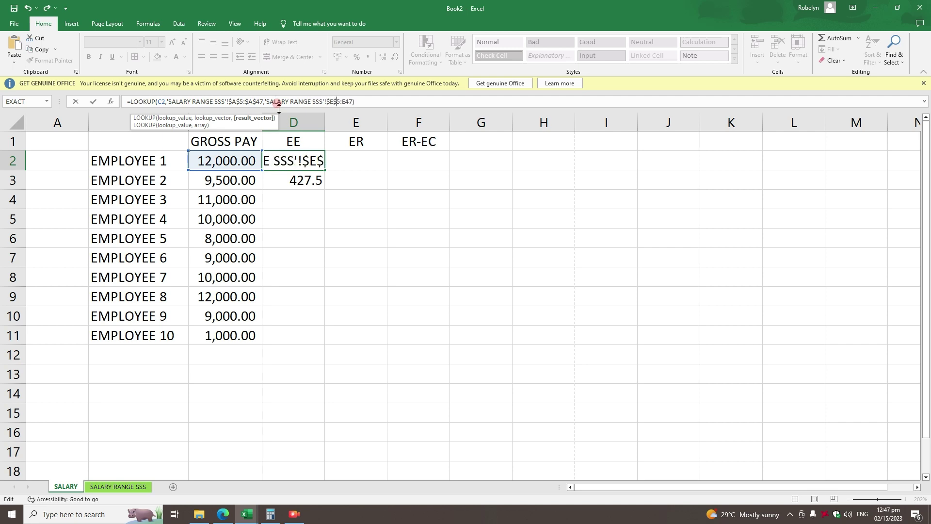
pyautogui.press('Right')
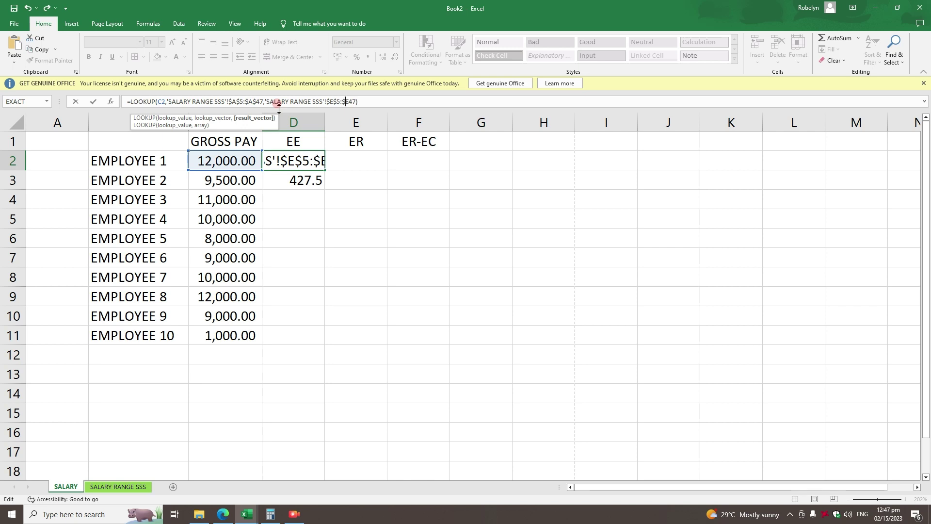
pyautogui.press('Right')
pyautogui.write('$')
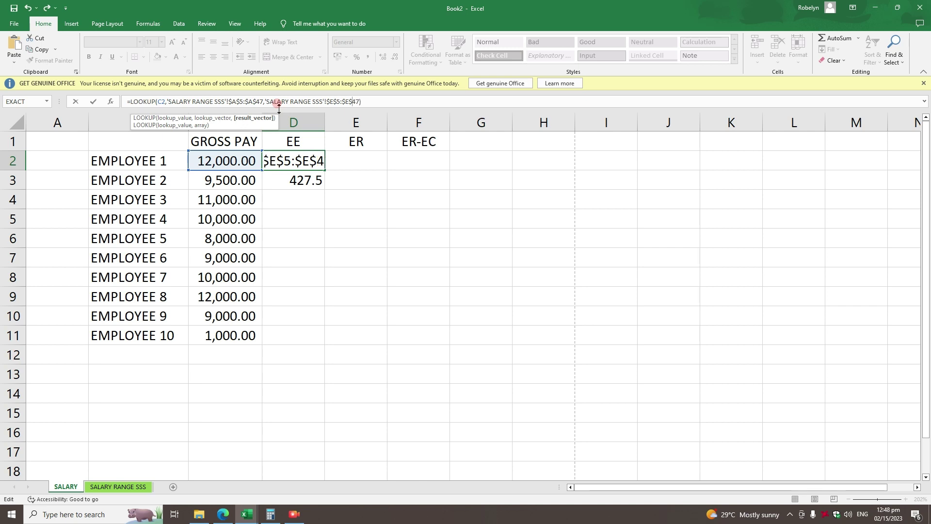
pyautogui.press('Return')
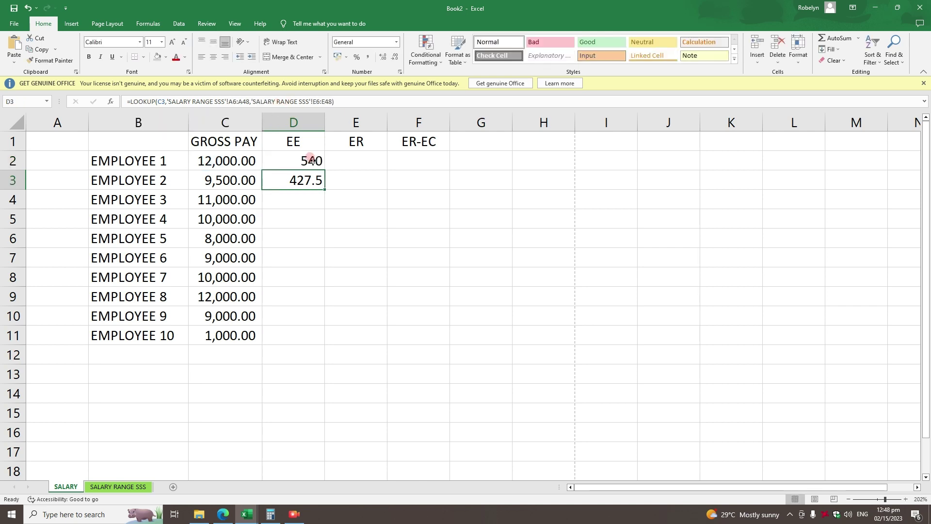
# - Fill the EE formula down to D11 and trace D11's #N/A to the table's 3,750.00 lowest bracket
pyautogui.click(312, 160)
pyautogui.moveTo(325, 170); pyautogui.dragTo(305, 337)
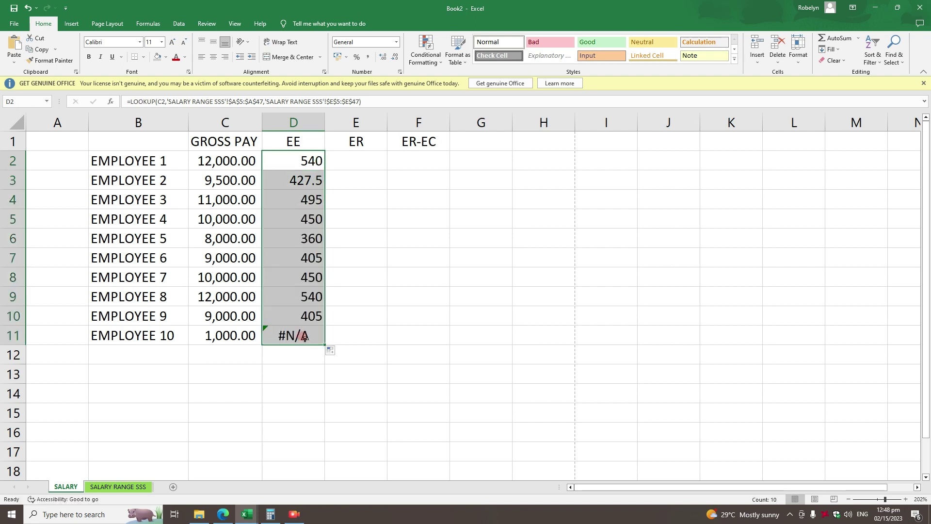
pyautogui.click(302, 334)
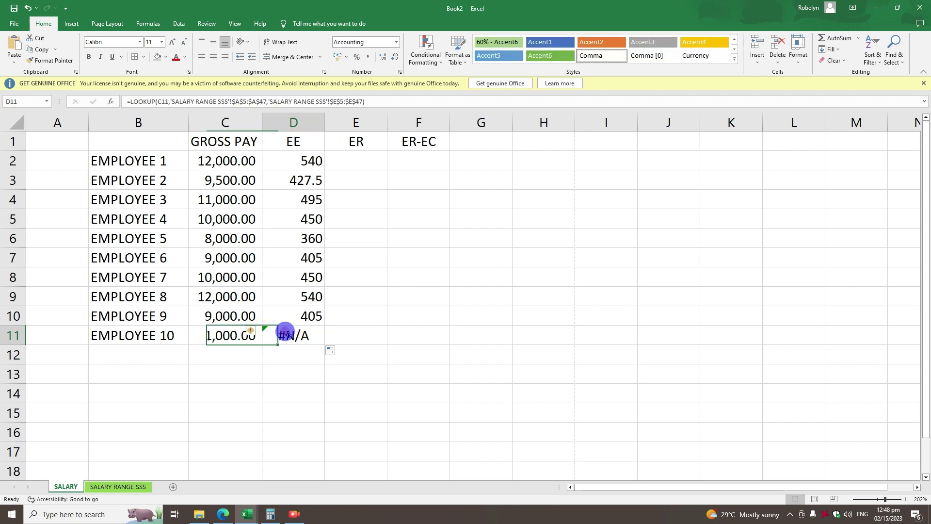
pyautogui.click(249, 333)
pyautogui.click(275, 335)
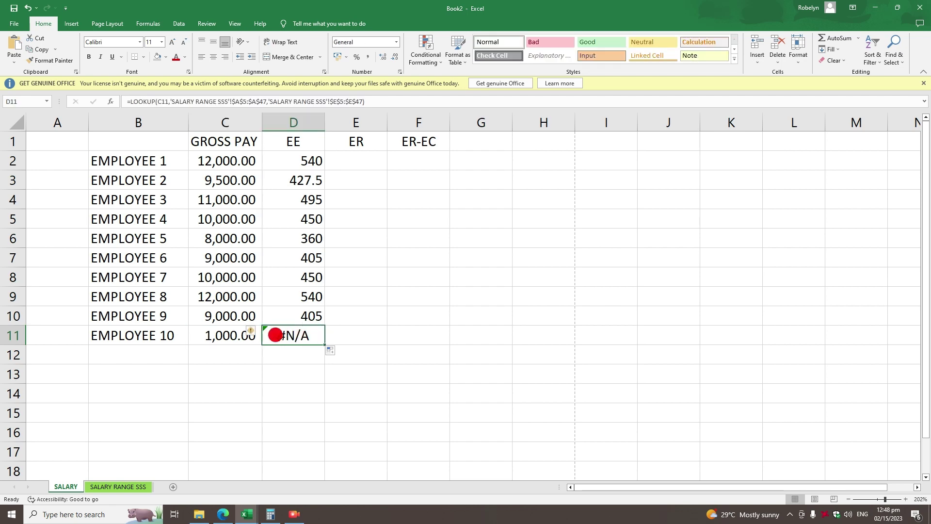
pyautogui.click(118, 487)
pyautogui.scroll(4, 87, 171)
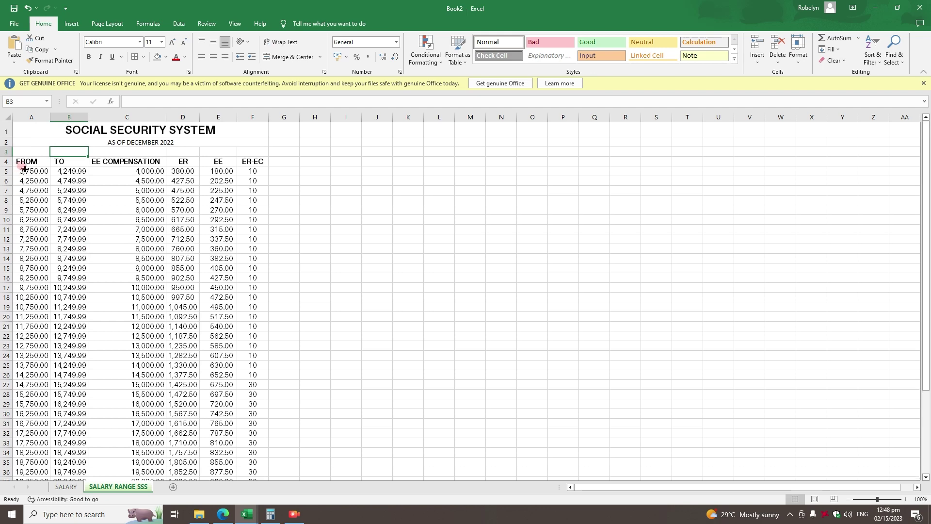
pyautogui.click(38, 166)
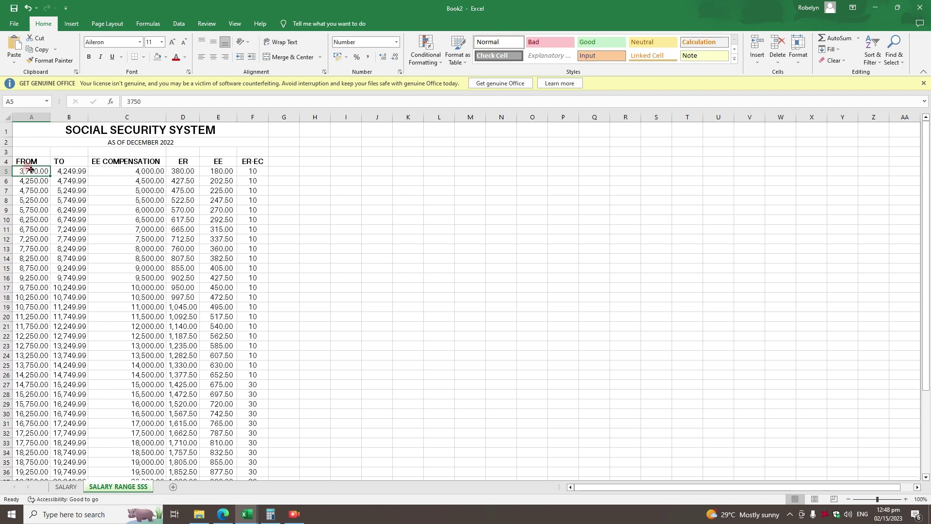
# - Change EMPLOYEE 10's gross pay in C11 to 4,000.00 and apply Comma Style to D2:D11
pyautogui.click(66, 487)
pyautogui.click(229, 334)
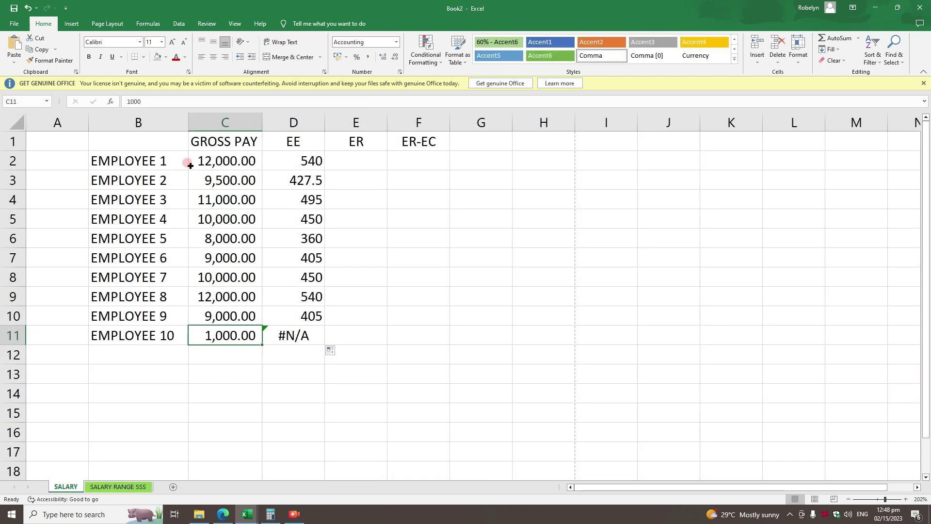
pyautogui.click(133, 101)
pyautogui.write('4000')
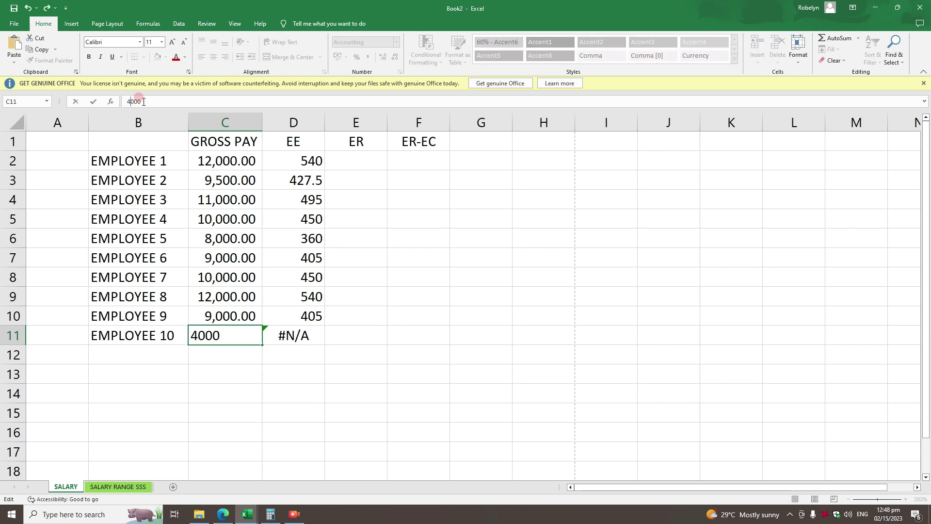
pyautogui.press('Return')
pyautogui.moveTo(293, 158); pyautogui.dragTo(295, 338)
pyautogui.click(369, 57)
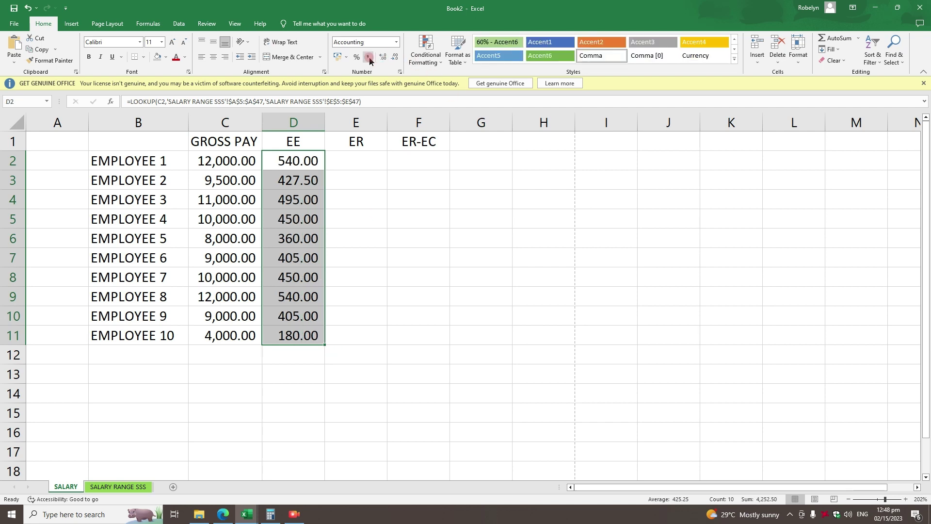
# - In E2, start an ER LOOKUP of C2 against 'SALARY RANGE SSS'!A5:A47
pyautogui.click(340, 158)
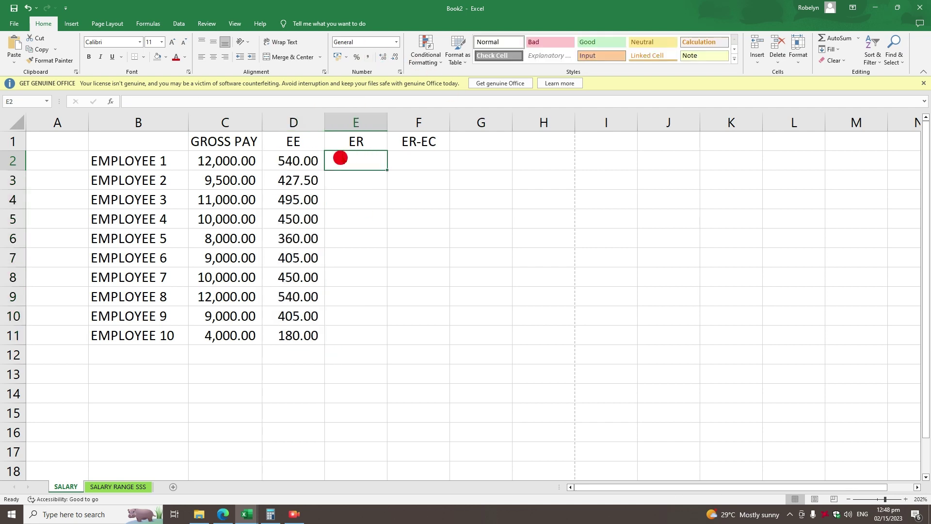
pyautogui.click(310, 158)
pyautogui.click(354, 156)
pyautogui.write('=LO')
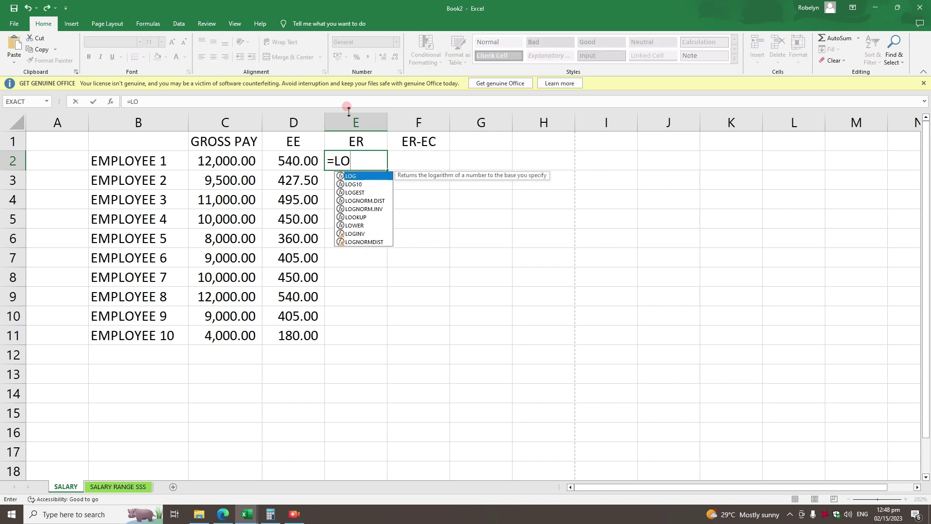
pyautogui.write('OKUP(')
pyautogui.click(223, 158)
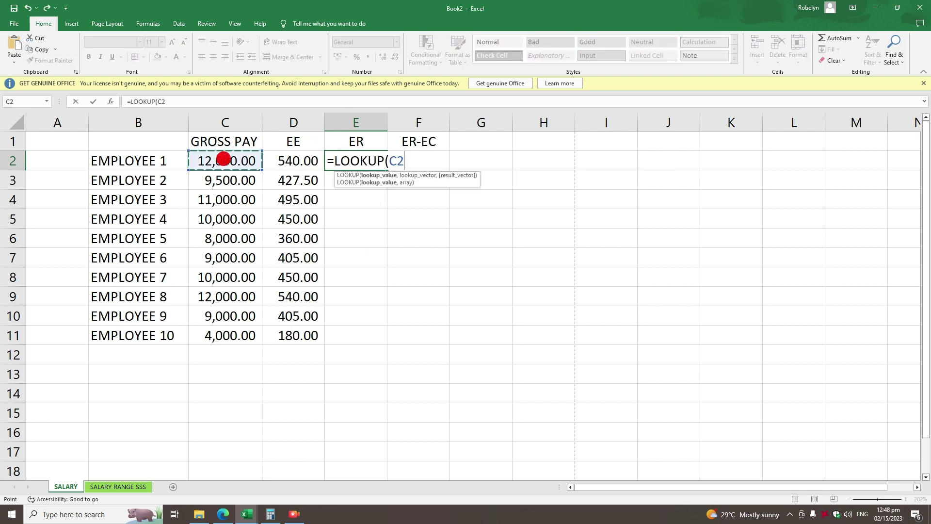
pyautogui.write(',')
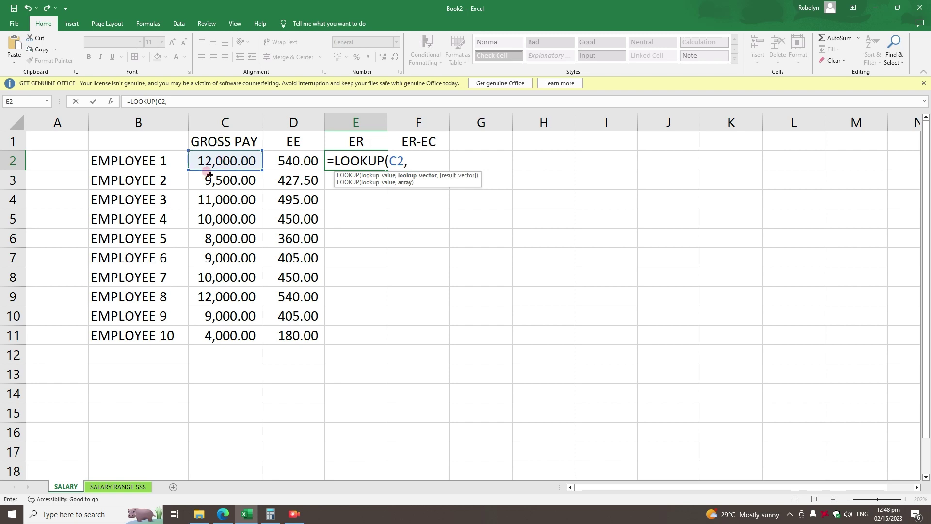
pyautogui.click(117, 486)
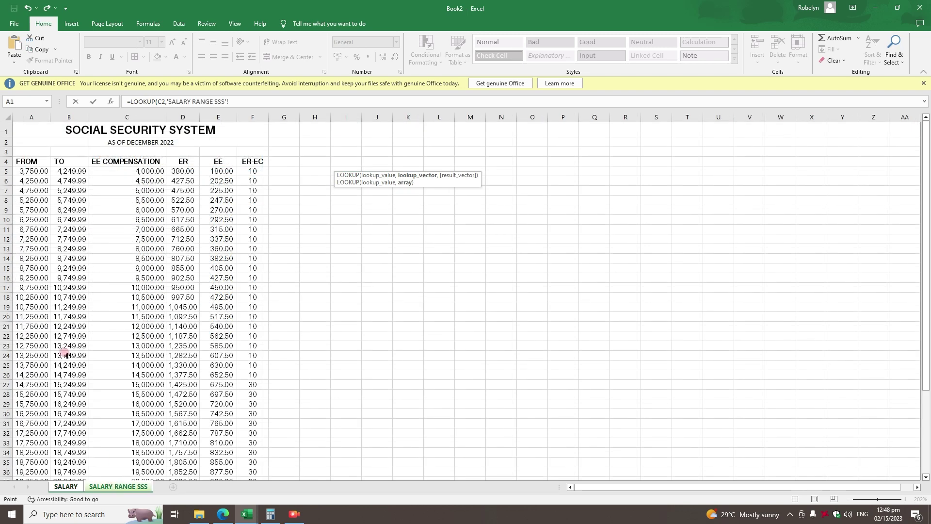
pyautogui.moveTo(31, 170)
pyautogui.mouseDown()
pyautogui.moveTo(33, 503)
pyautogui.moveTo(27, 458)
pyautogui.mouseUp()
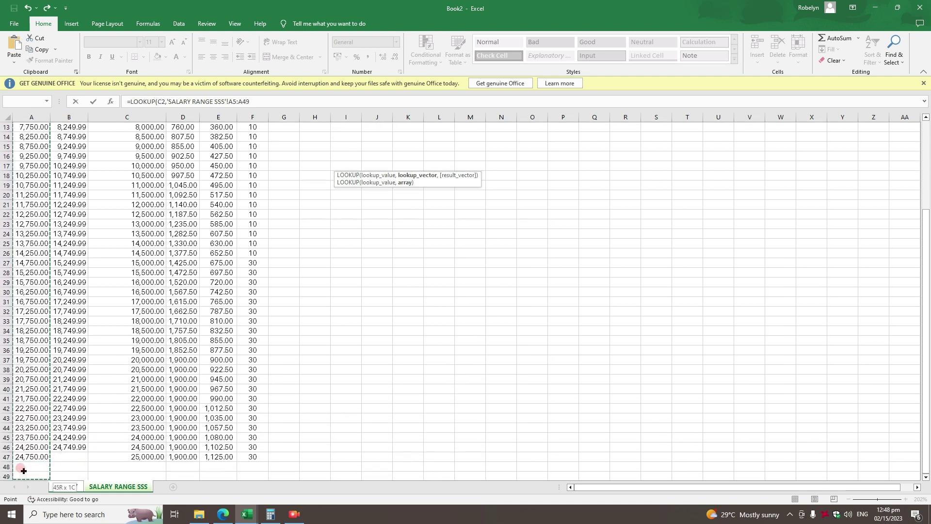
pyautogui.click(279, 97)
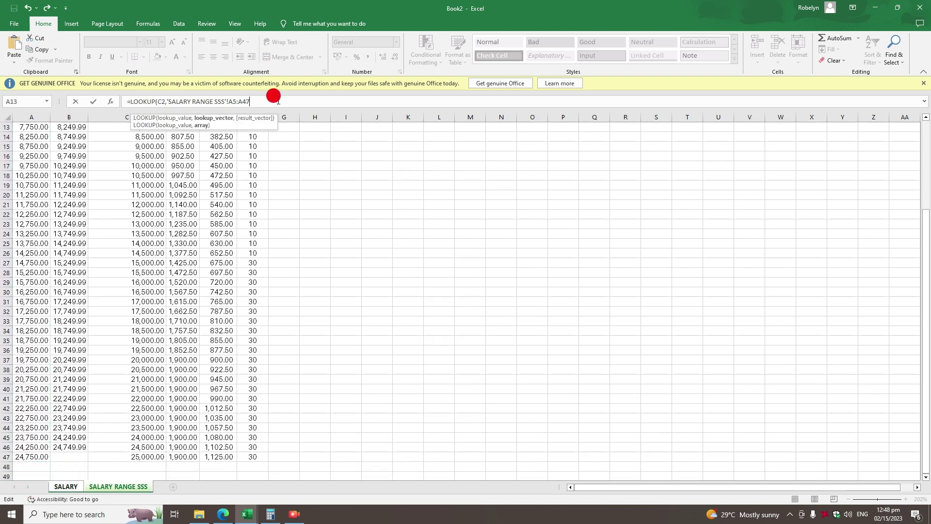
# - Add D5:D47 as the ER result range and close the formula
pyautogui.write(',')
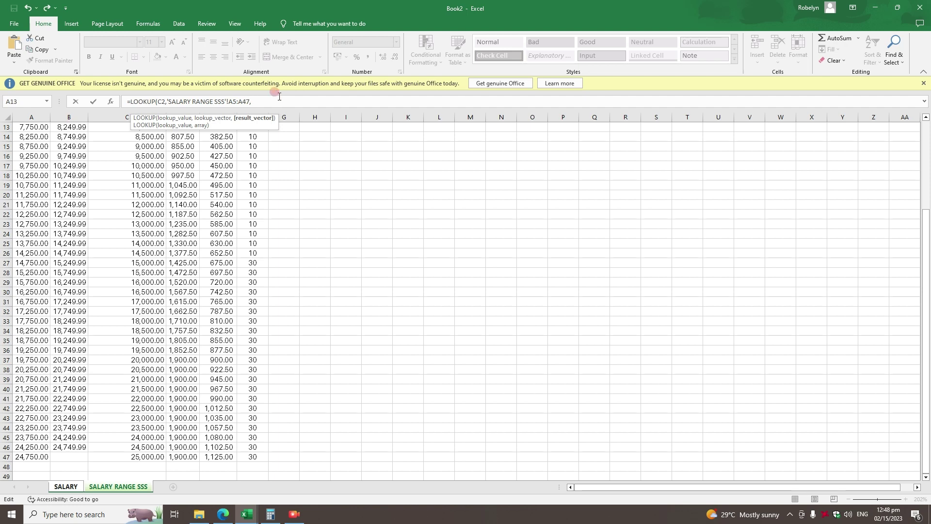
pyautogui.scroll(4, 193, 237)
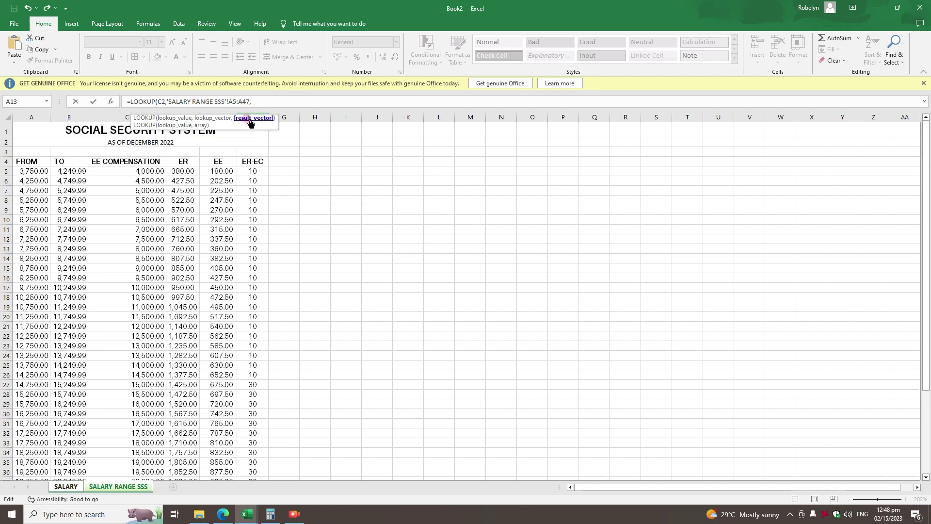
pyautogui.moveTo(187, 170)
pyautogui.mouseDown()
pyautogui.moveTo(183, 490)
pyautogui.moveTo(183, 459)
pyautogui.mouseUp()
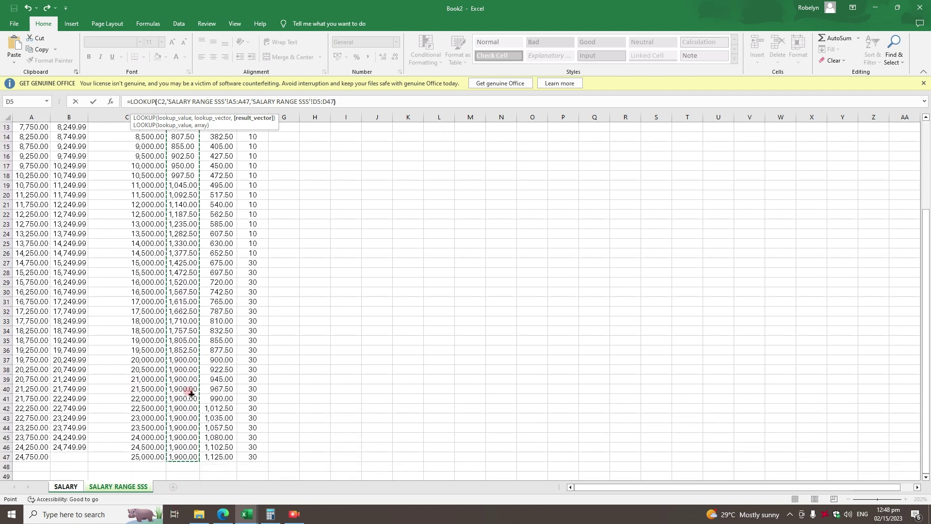
pyautogui.write(')')
pyautogui.click(231, 101)
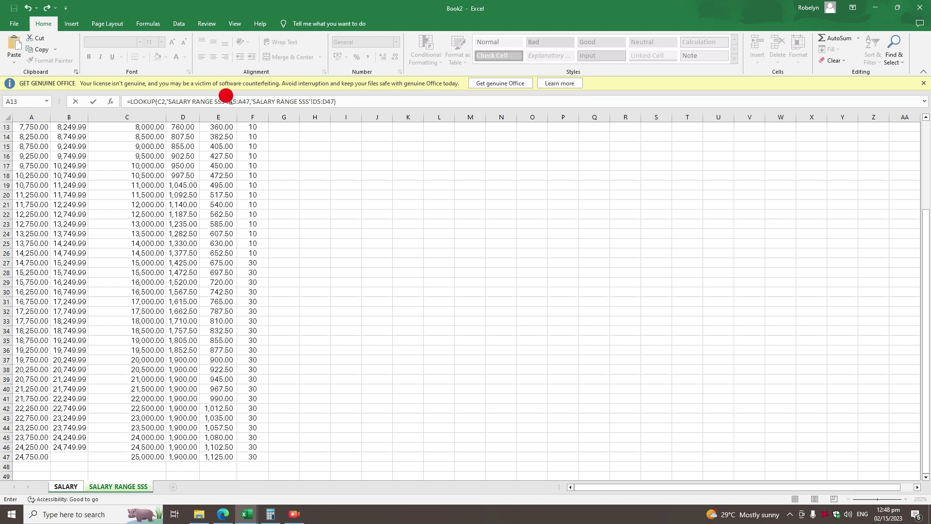
# - Lock E2's ranges as $A$5:$A$47 and $D$5:$D$47 and commit, showing 1140
pyautogui.write('$A')
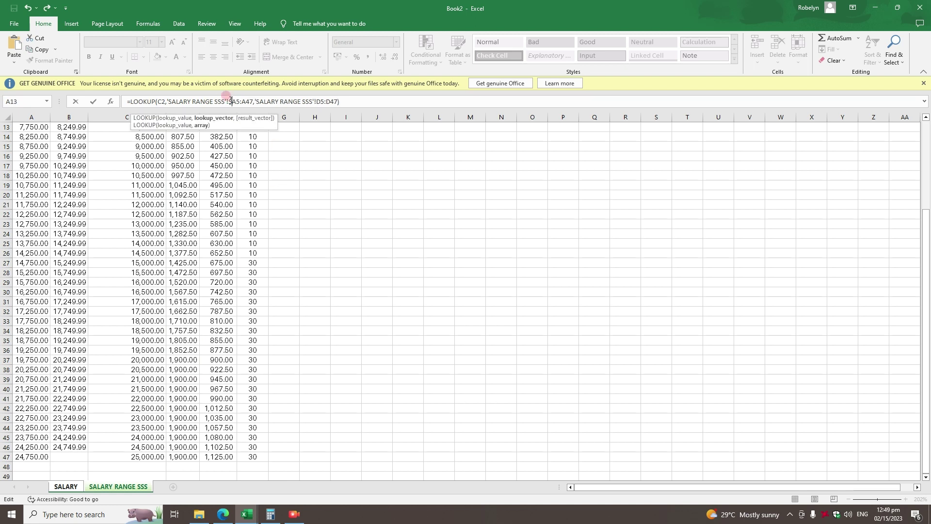
pyautogui.write('$5:')
pyautogui.write('$')
pyautogui.press('Right')
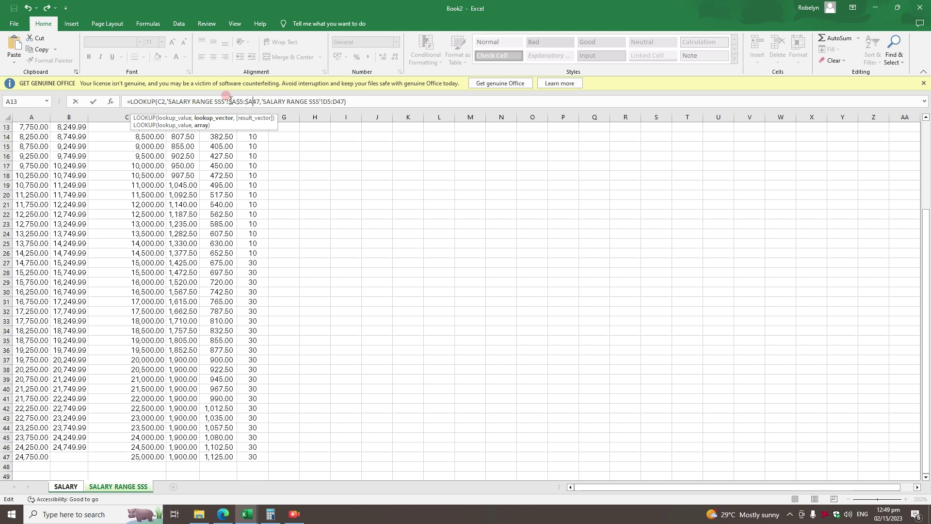
pyautogui.write('$')
pyautogui.press('Right')
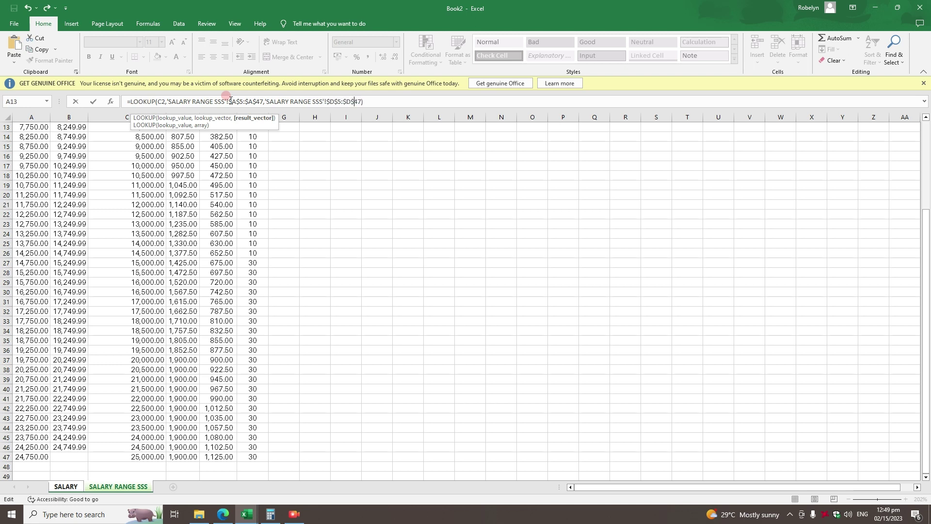
pyautogui.press('Return')
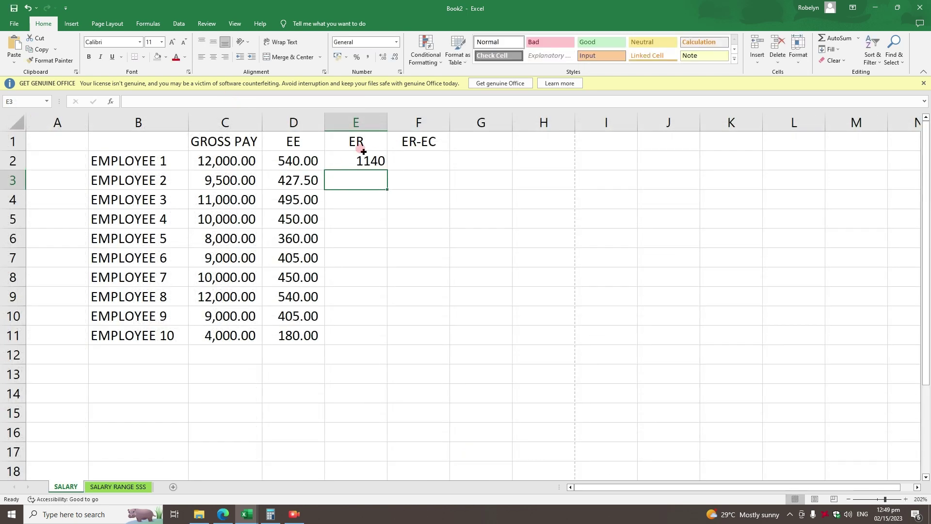
# - Fill the ER formula down to E11 in Comma Style (1,140.00 to 380.00) and review E2's formula
pyautogui.click(371, 161)
pyautogui.moveTo(386, 171); pyautogui.dragTo(387, 340)
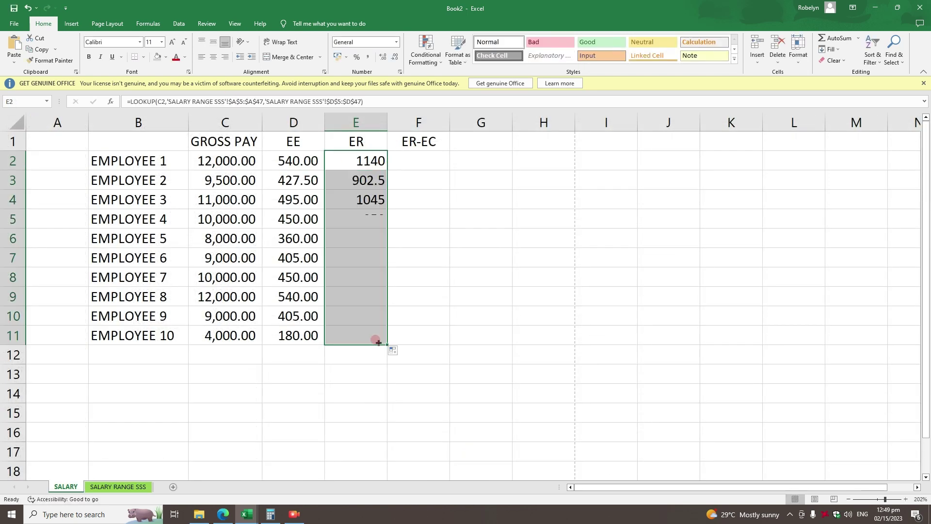
pyautogui.click(367, 58)
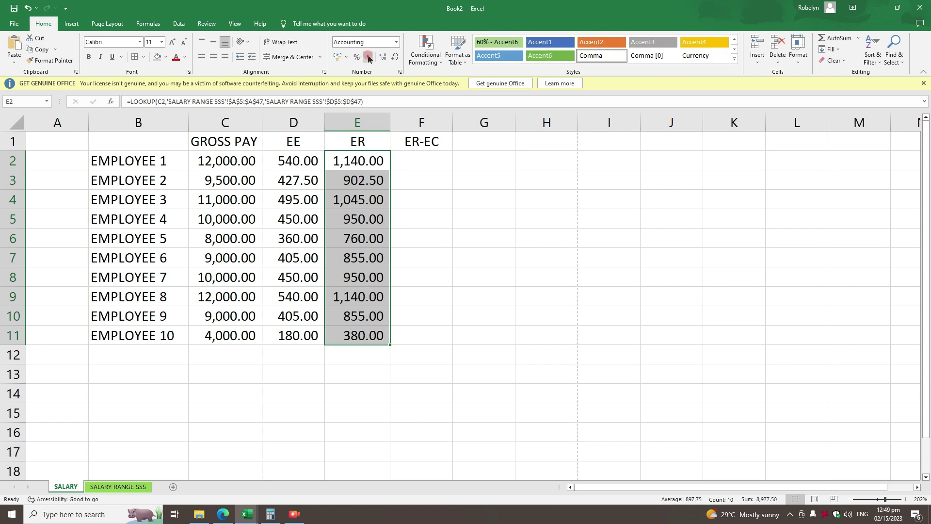
pyautogui.click(362, 102)
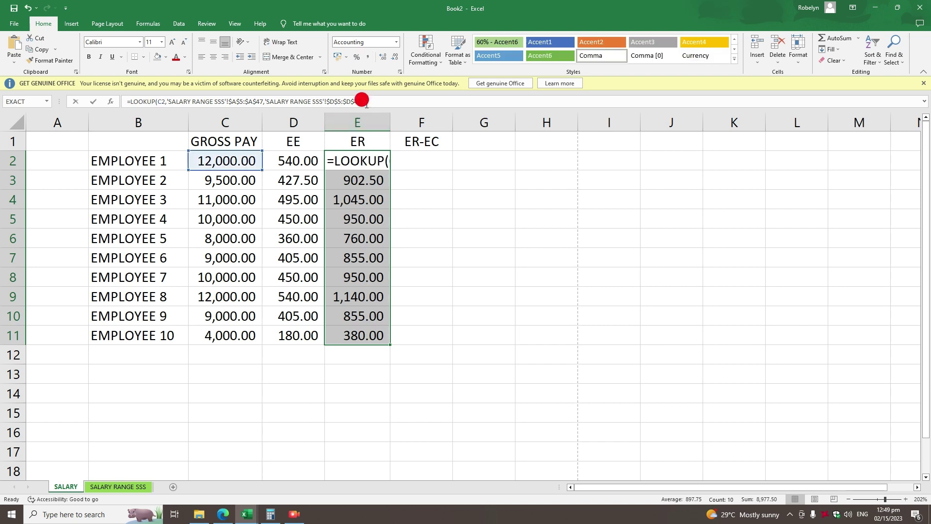
pyautogui.tripleClick(122, 102)
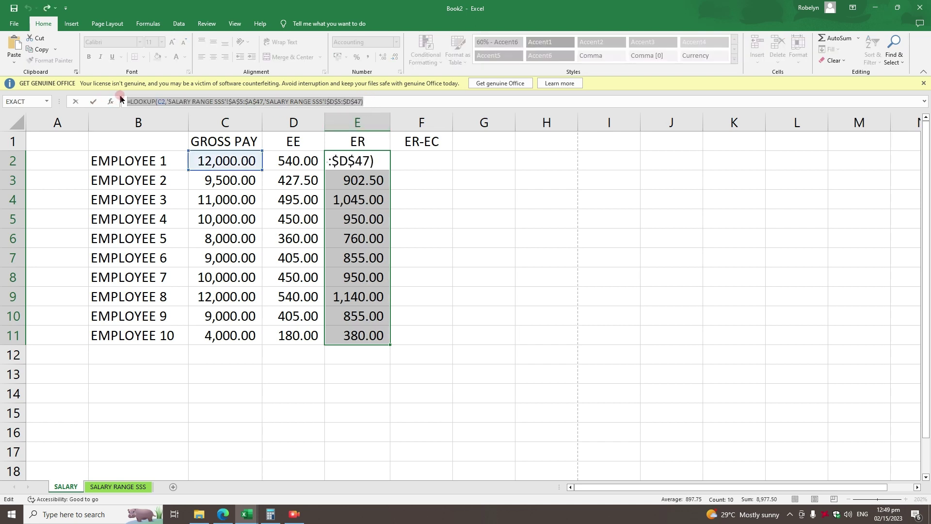
pyautogui.press('Return')
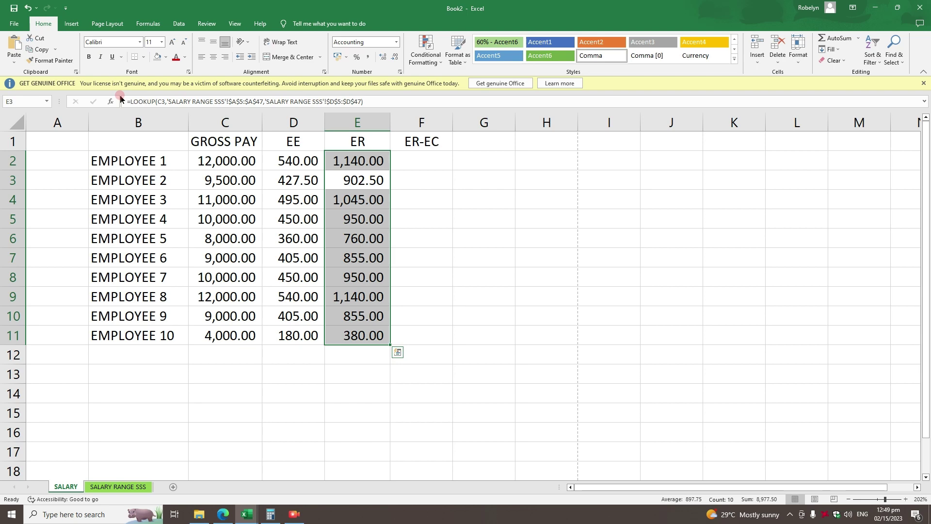
pyautogui.click(422, 162)
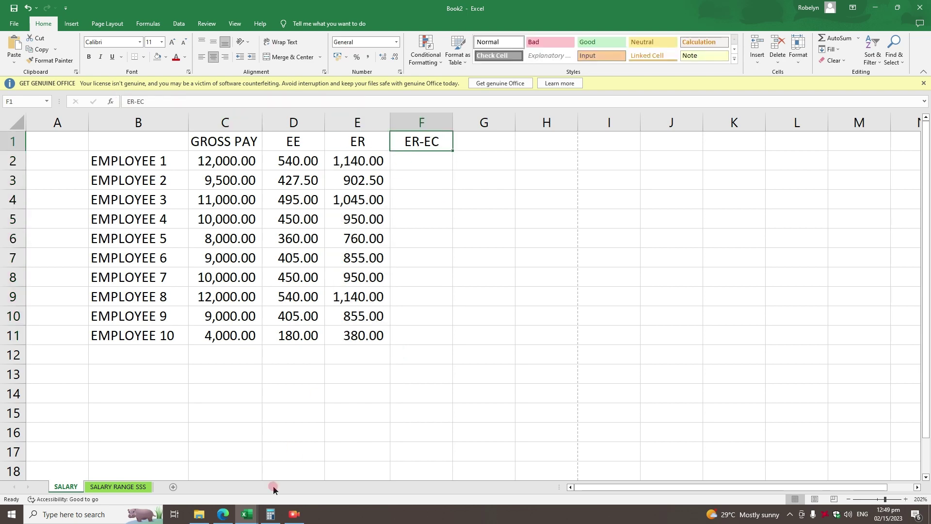
pyautogui.click(131, 486)
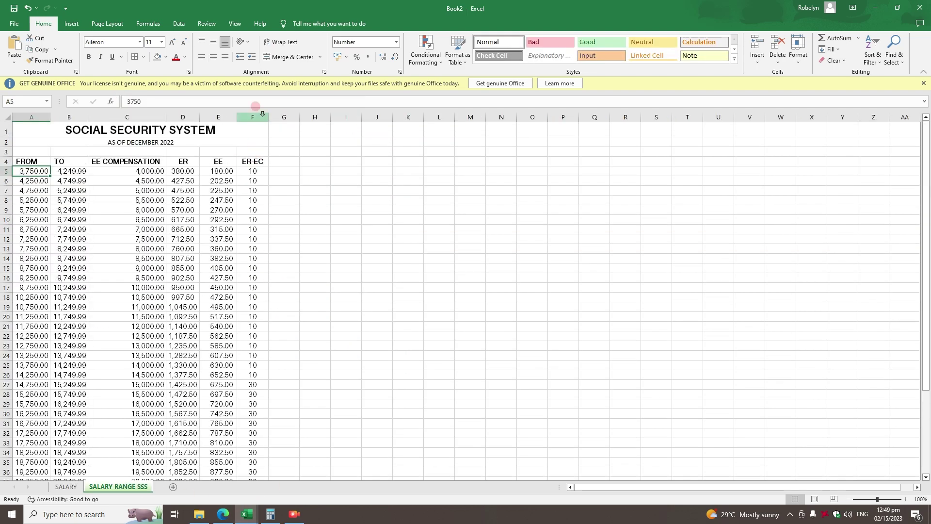
pyautogui.click(251, 117)
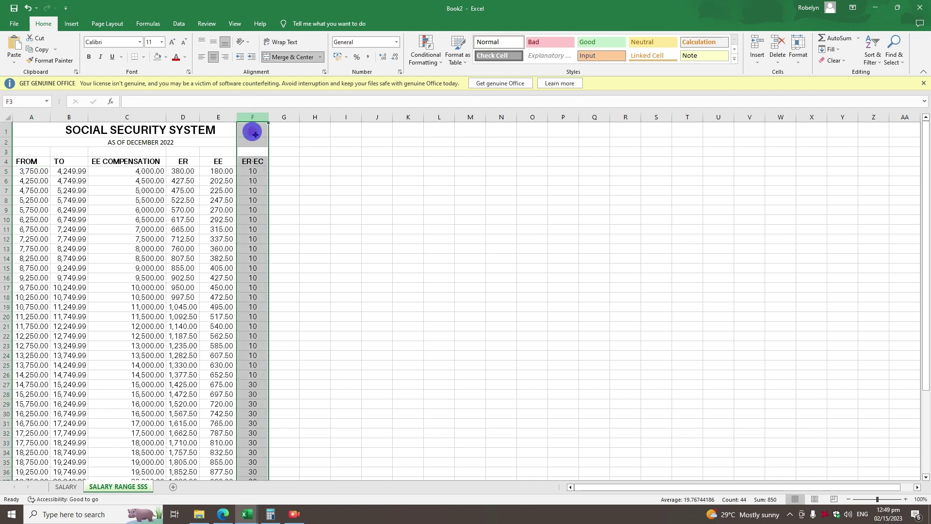
pyautogui.click(66, 486)
pyautogui.click(422, 146)
pyautogui.click(420, 158)
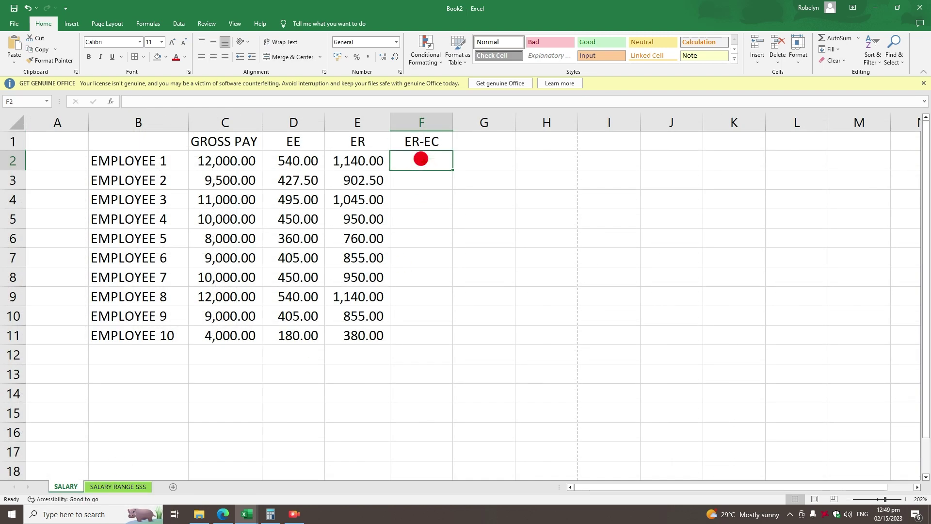
# - Paste the ER lookup formula into F2, changing its result range to $F$5:$F$47
pyautogui.click(385, 99)
pyautogui.hotkey('ctrl', 'v')
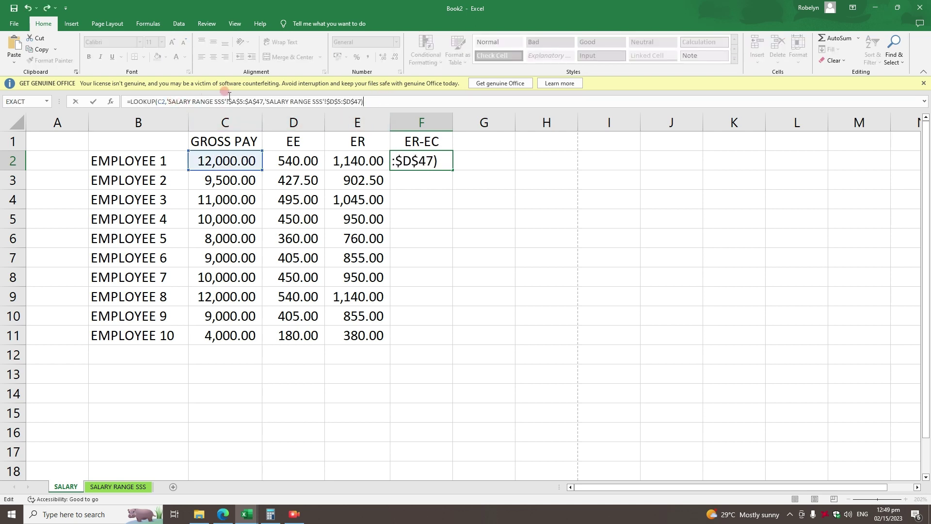
pyautogui.click(341, 101)
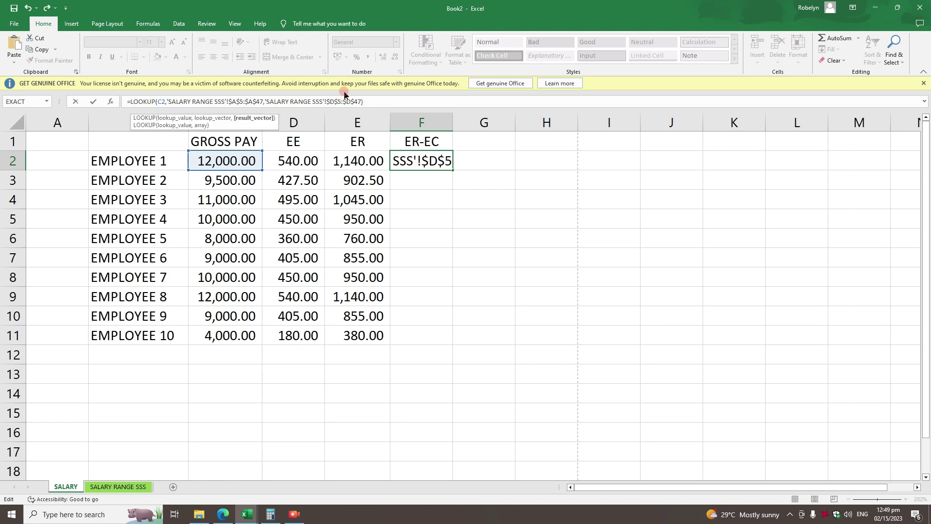
pyautogui.press('Left')
pyautogui.press('Left')
pyautogui.press('BackSpace')
pyautogui.write('f')
pyautogui.press('BackSpace')
pyautogui.write('F')
pyautogui.press('Right')
pyautogui.press('Right')
pyautogui.press('Right')
pyautogui.press('BackSpace')
pyautogui.write('F')
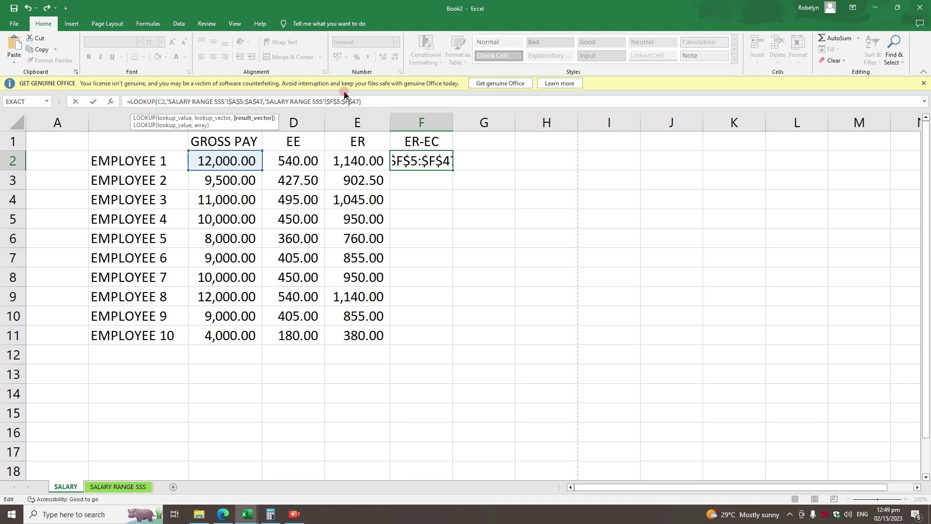
pyautogui.press('Return')
# - Fill the ER-EC formula down to EMPLOYEE 10, showing 10 per row, and select D12:F12
pyautogui.click(442, 162)
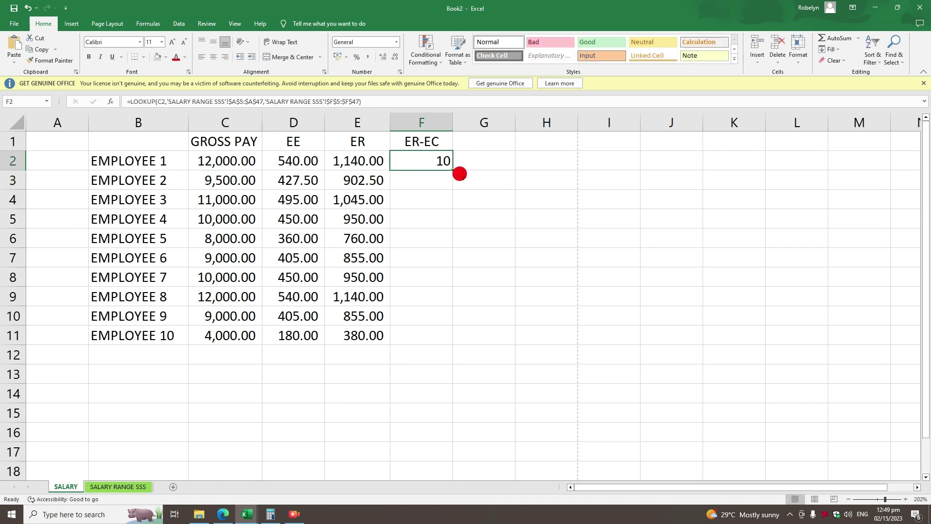
pyautogui.moveTo(451, 169); pyautogui.dragTo(426, 345)
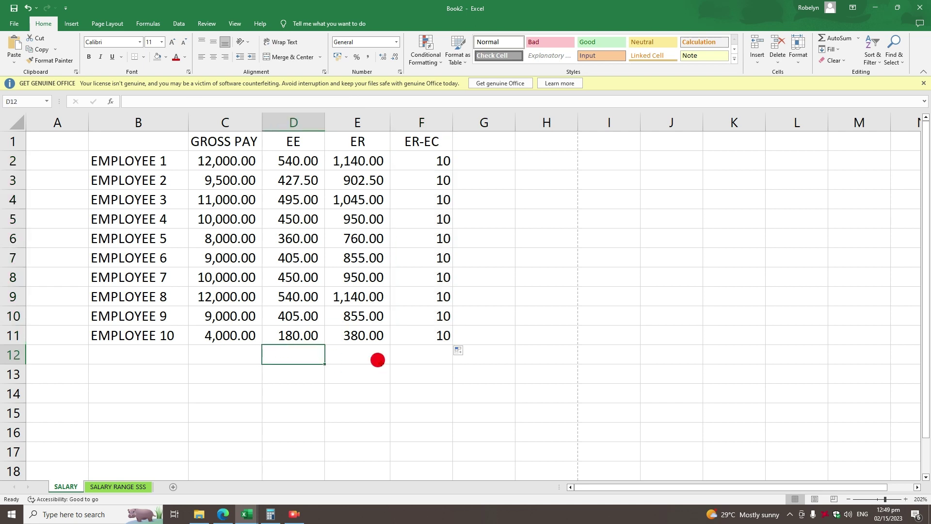
pyautogui.moveTo(270, 351); pyautogui.dragTo(439, 354)
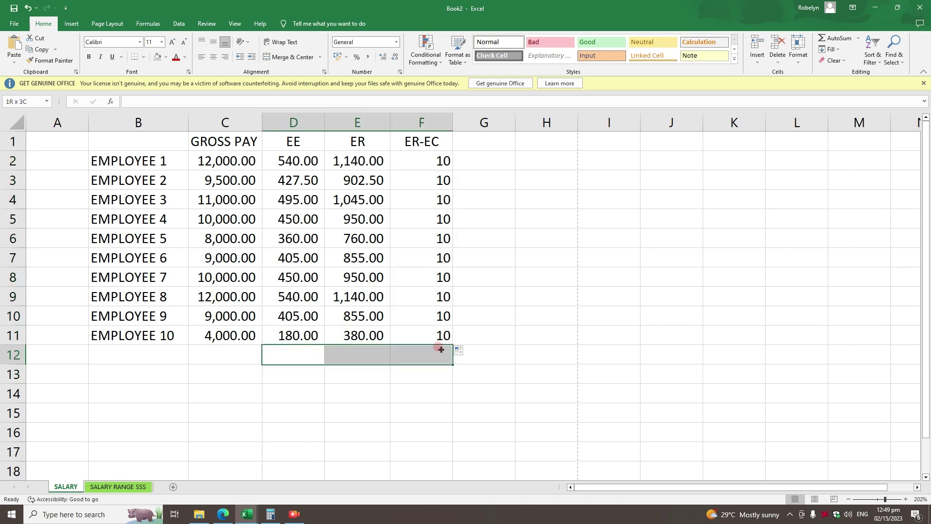
# - Give the total row D12:F12 a thick bottom border
pyautogui.click(142, 58)
pyautogui.click(150, 213)
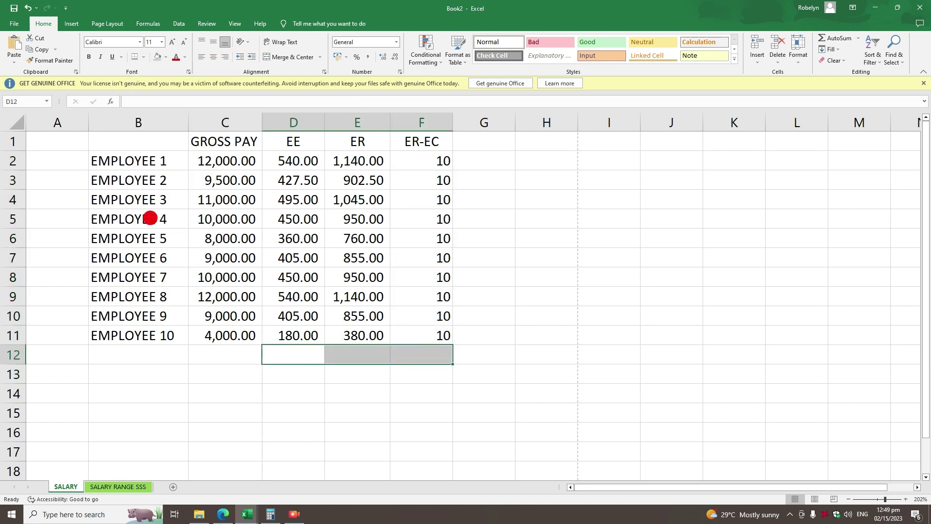
pyautogui.click(352, 397)
# - Enter =SUM(D2:D11) in D12 for the EE total of 4,252.50
pyautogui.click(307, 361)
pyautogui.write('=')
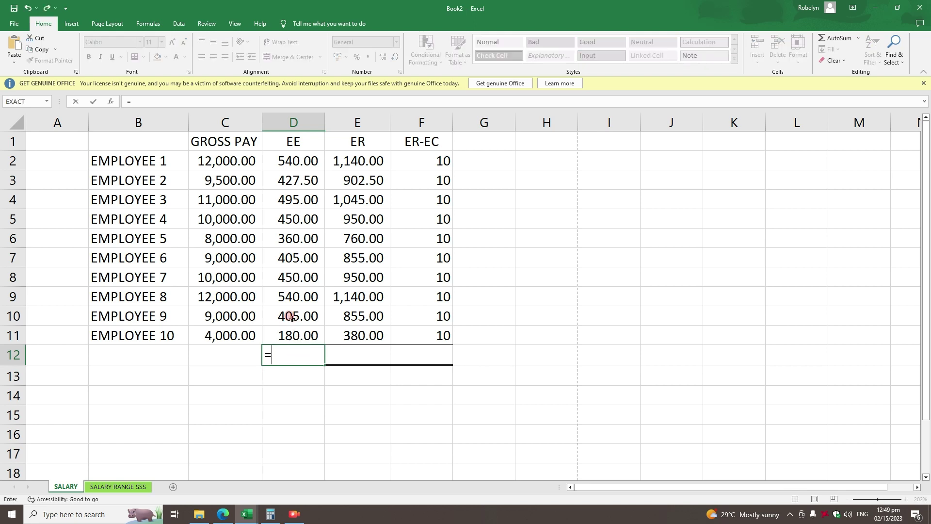
pyautogui.write('SUM(')
pyautogui.moveTo(297, 161); pyautogui.dragTo(289, 335)
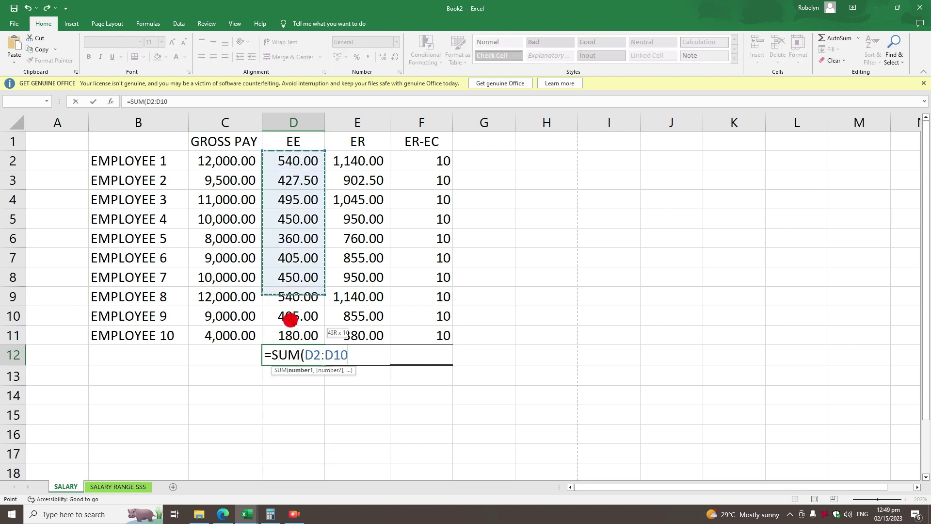
pyautogui.write(')')
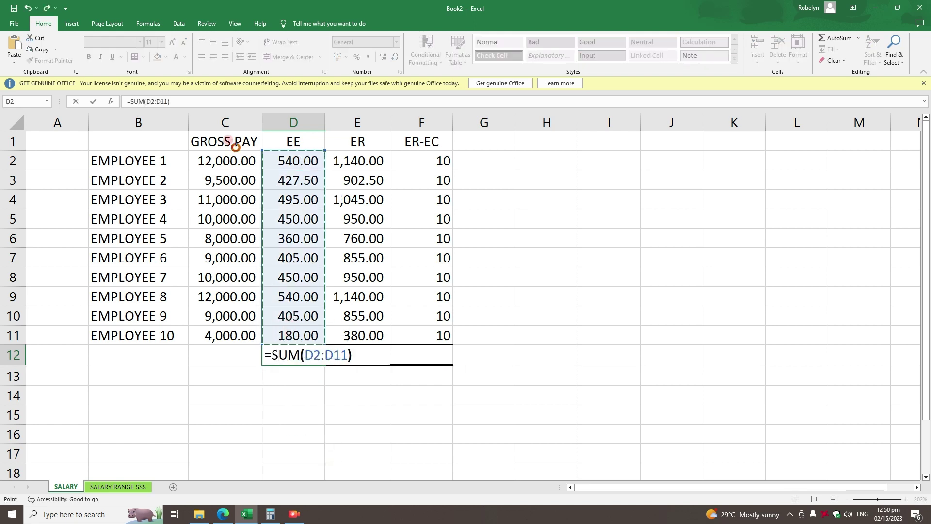
pyautogui.press('Return')
# - Fill the SUM formula right to E12 and F12, giving 8,977.50 and 100.00
pyautogui.press('Up')
pyautogui.press('Right')
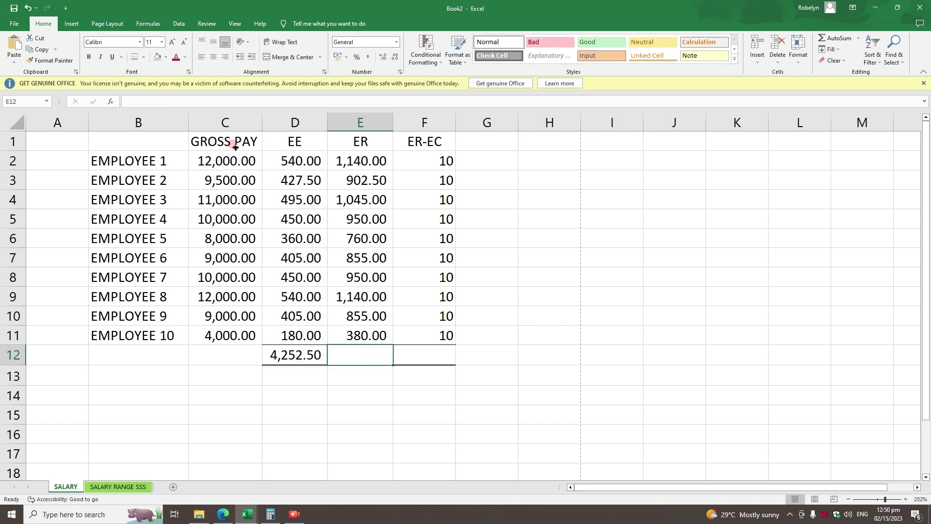
pyautogui.write('=')
pyautogui.press('BackSpace')
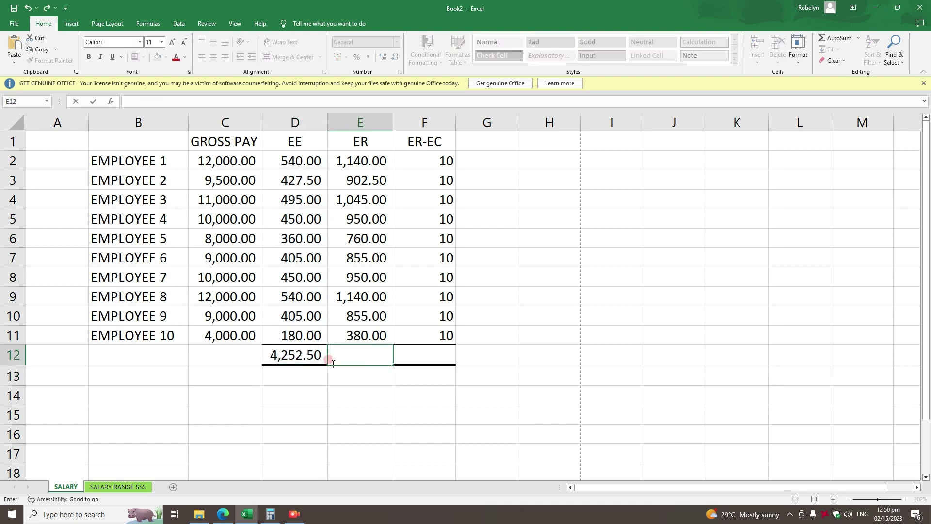
pyautogui.press('Left')
pyautogui.moveTo(325, 368); pyautogui.dragTo(434, 370)
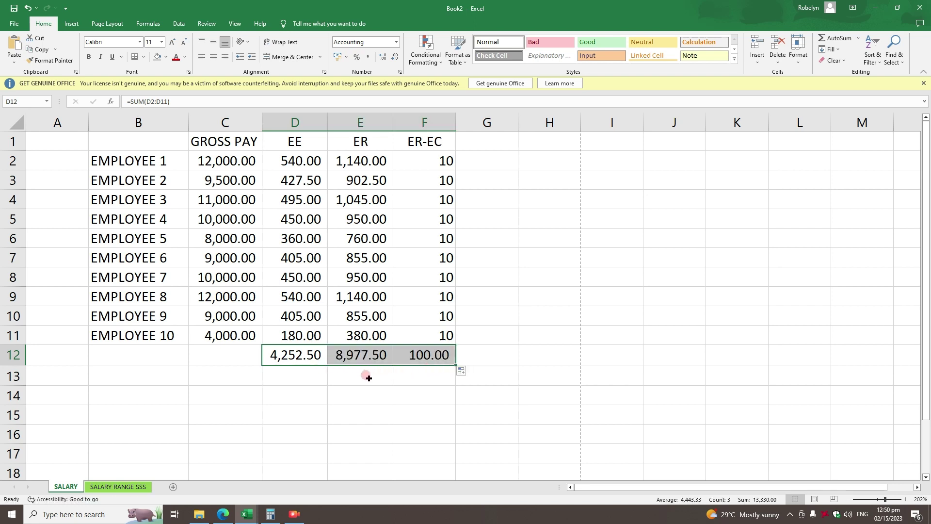
pyautogui.click(354, 388)
pyautogui.scroll(-1, 353, 389)
pyautogui.scroll(1, 310, 379)
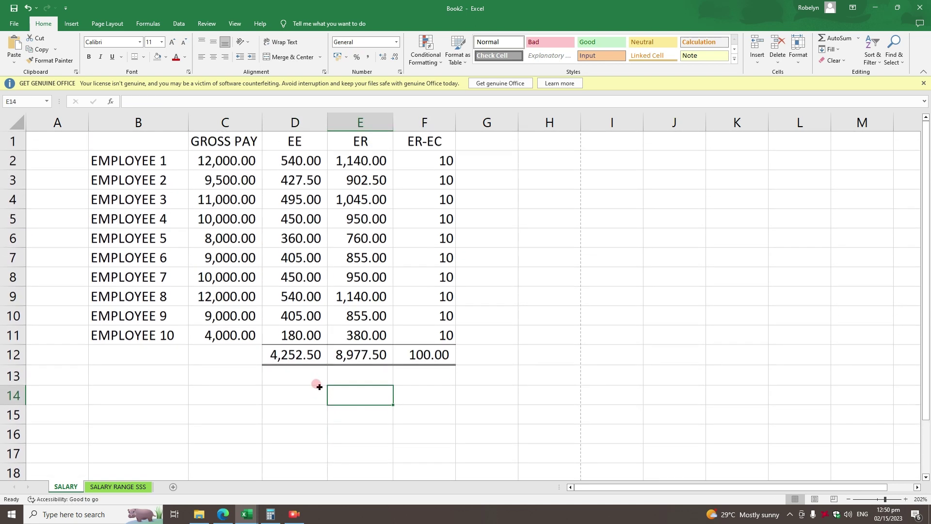
# - Type the labels TOTAL EE and TOTAL ER in C14 and C15
pyautogui.click(275, 407)
pyautogui.click(244, 392)
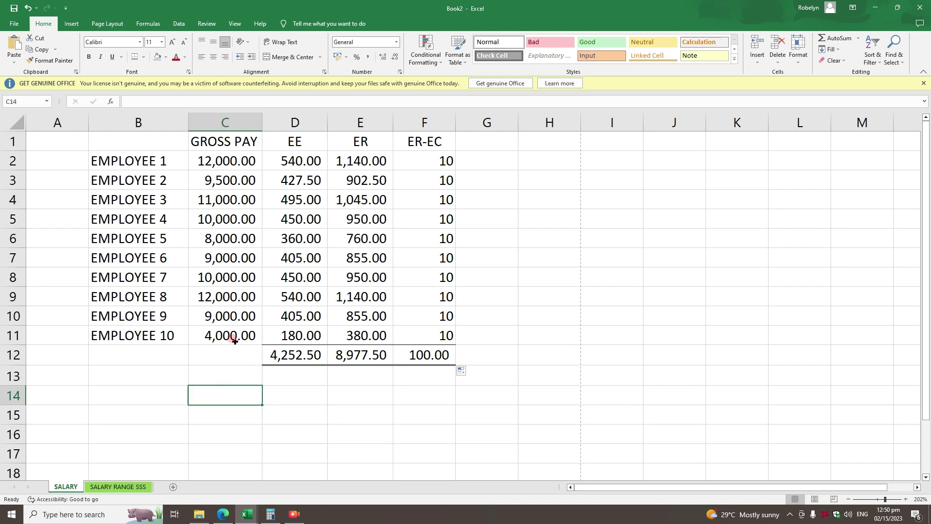
pyautogui.write('TOTAL EE')
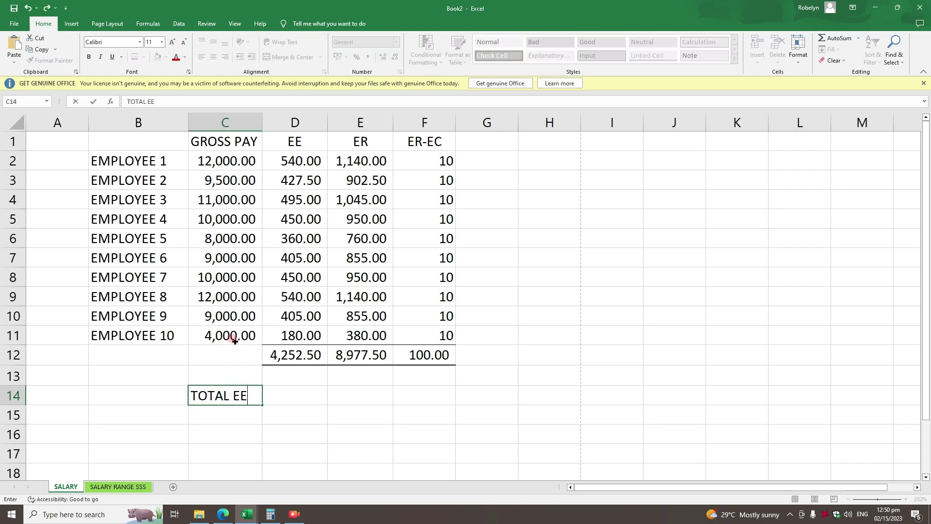
pyautogui.press('Return')
pyautogui.write('TOTAL ')
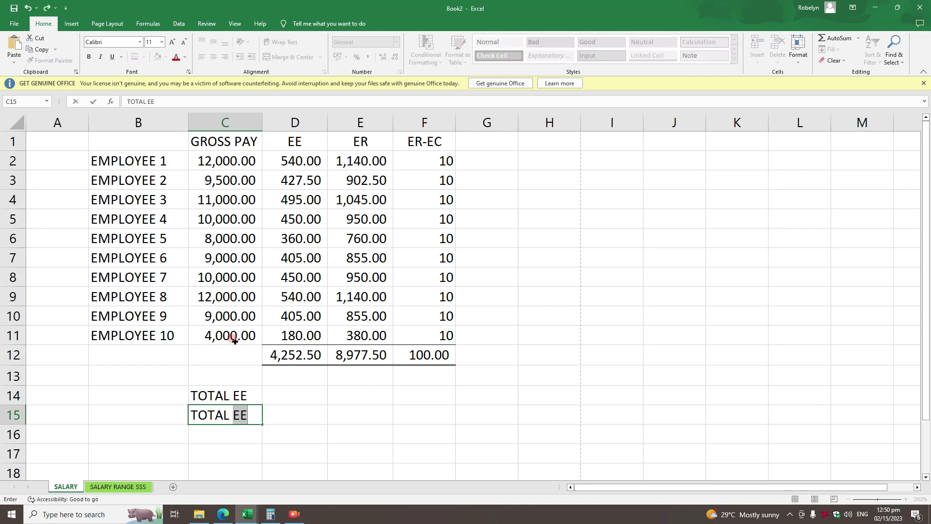
pyautogui.write('ER')
pyautogui.press('Up')
# - Enter =D12 beside TOTAL EE and =E12+F12 beside TOTAL ER, showing 9,077.50
pyautogui.press('Right')
pyautogui.write('=')
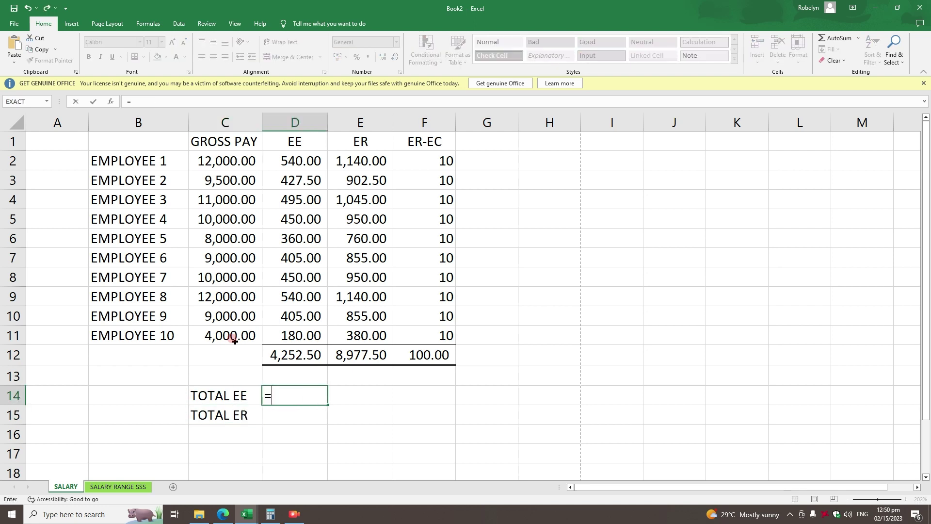
pyautogui.press('Up')
pyautogui.press('Up')
pyautogui.press('Return')
pyautogui.write('=')
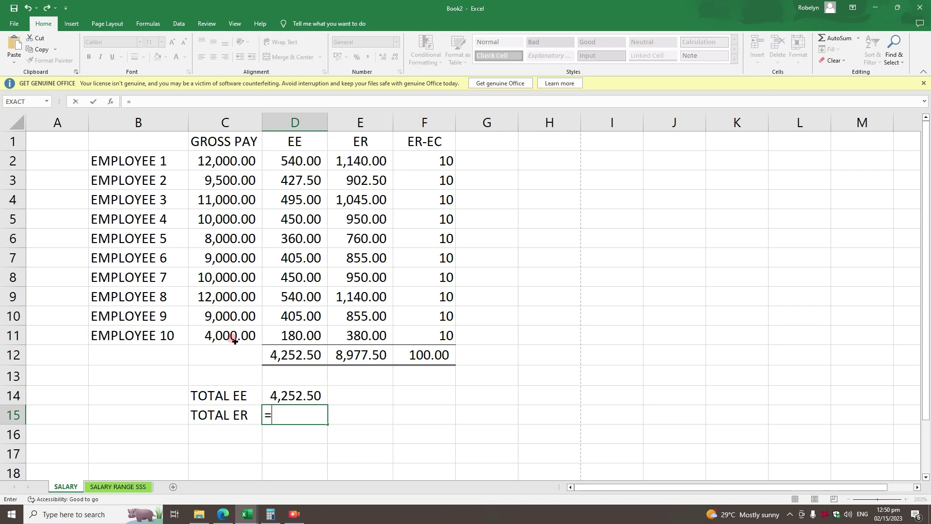
pyautogui.press('Up')
pyautogui.press('Up')
pyautogui.press('Up')
pyautogui.press('Right')
pyautogui.write('+')
pyautogui.press('Up')
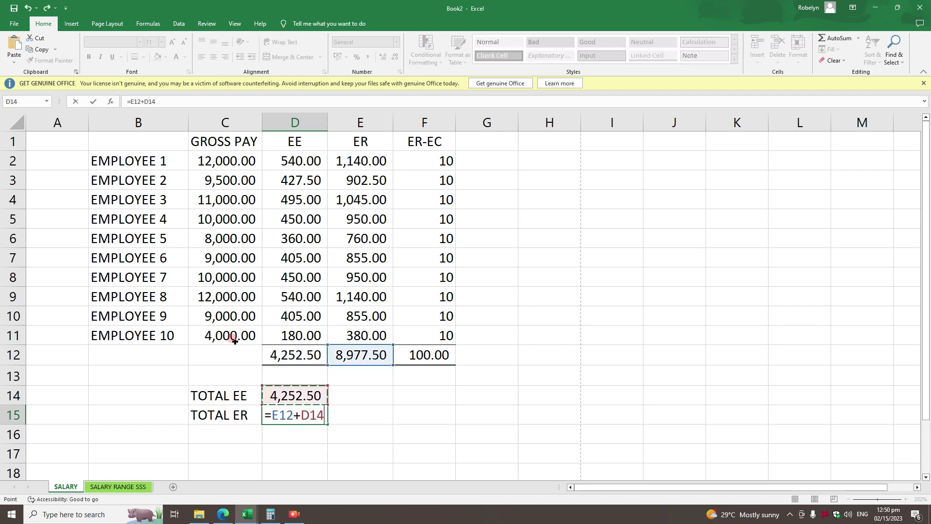
pyautogui.press('Up')
pyautogui.press('Up')
pyautogui.press('Right')
pyautogui.press('Right')
pyautogui.press('Return')
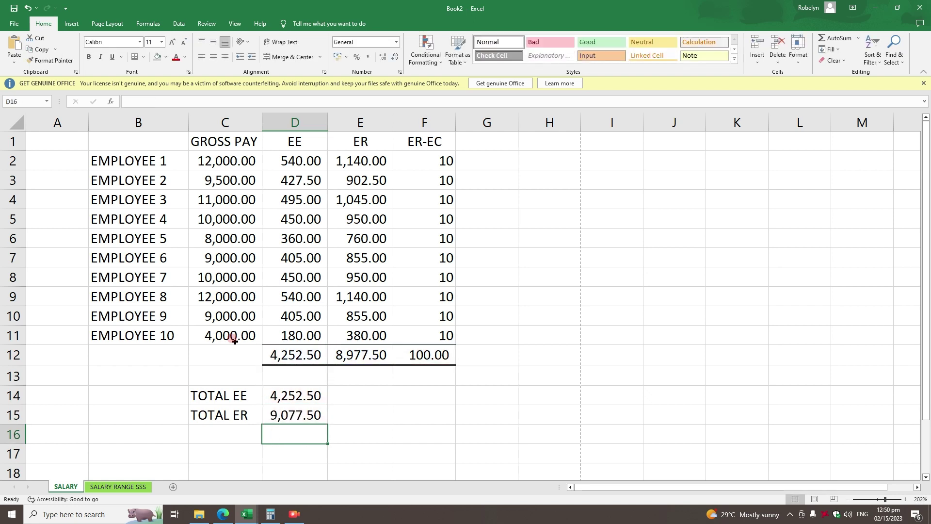
# - Review the TOTAL EE and TOTAL ER summary cells and their formulas
pyautogui.click(336, 380)
pyautogui.click(298, 413)
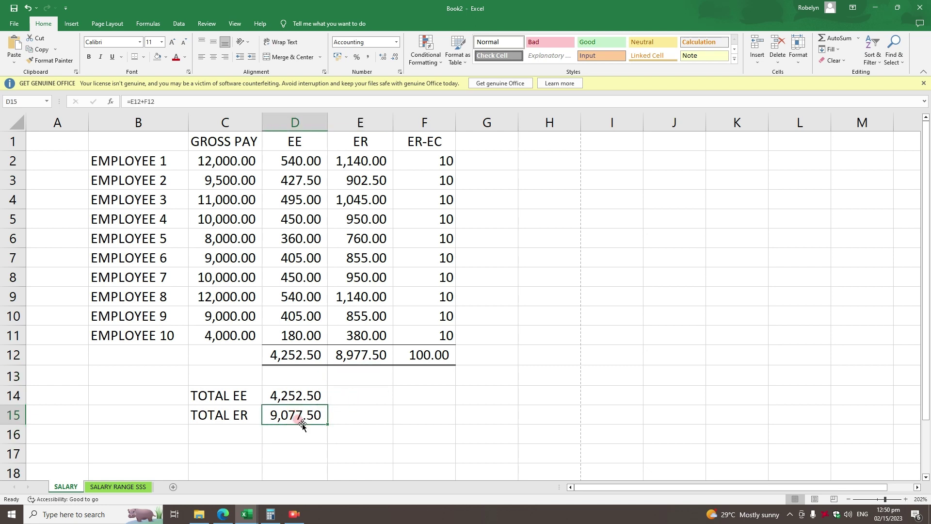
pyautogui.moveTo(305, 413)
pyautogui.mouseDown()
pyautogui.moveTo(250, 412)
pyautogui.moveTo(242, 395)
pyautogui.mouseUp()
pyautogui.click(286, 408)
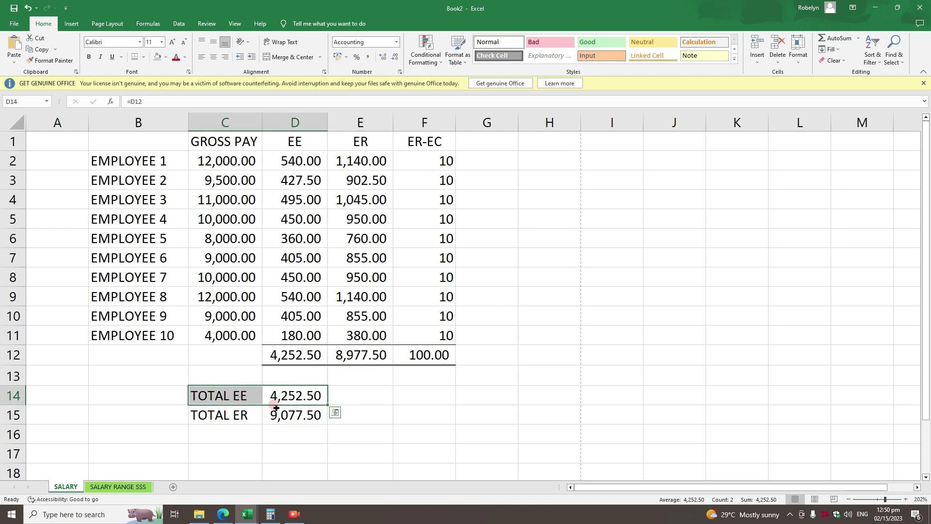
pyautogui.click(423, 424)
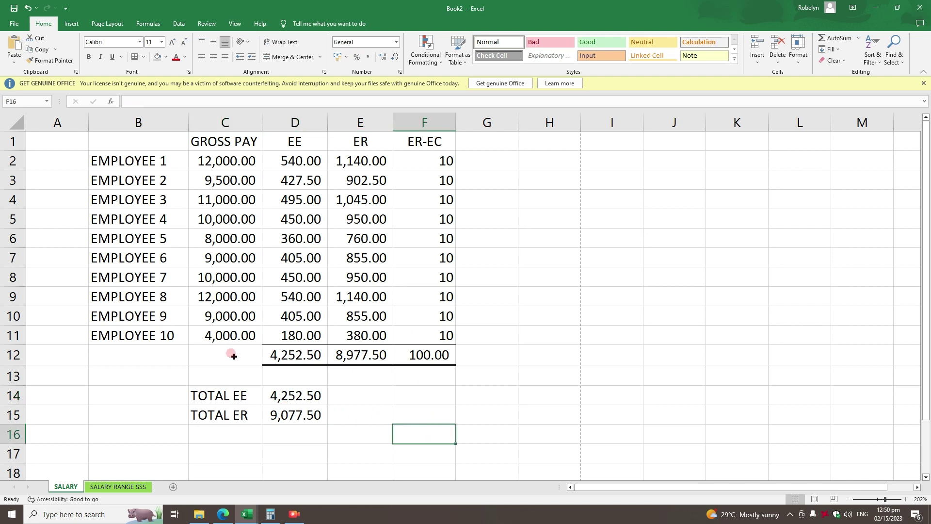
# - Go to Sheet3 and select the SSS CONTRIBUTION AUTO GENERATE title box
pyautogui.click(295, 514)
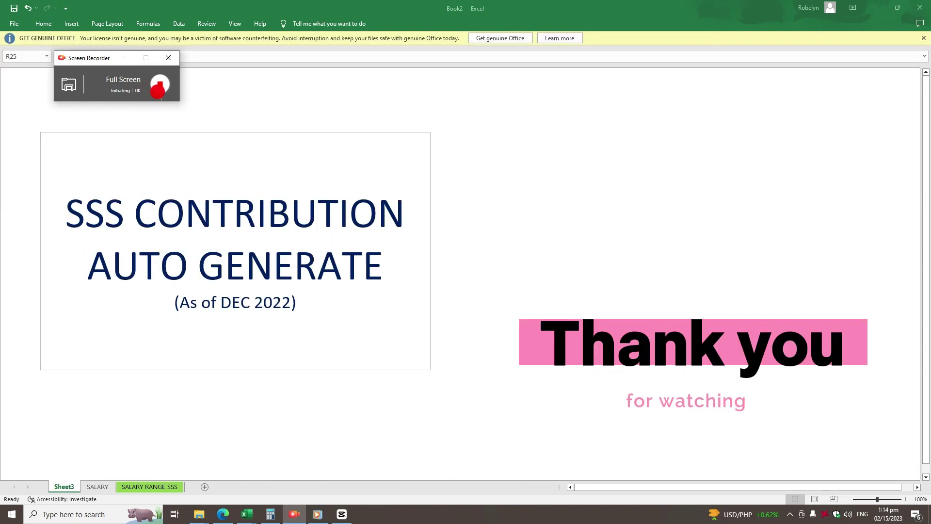
pyautogui.click(367, 107)
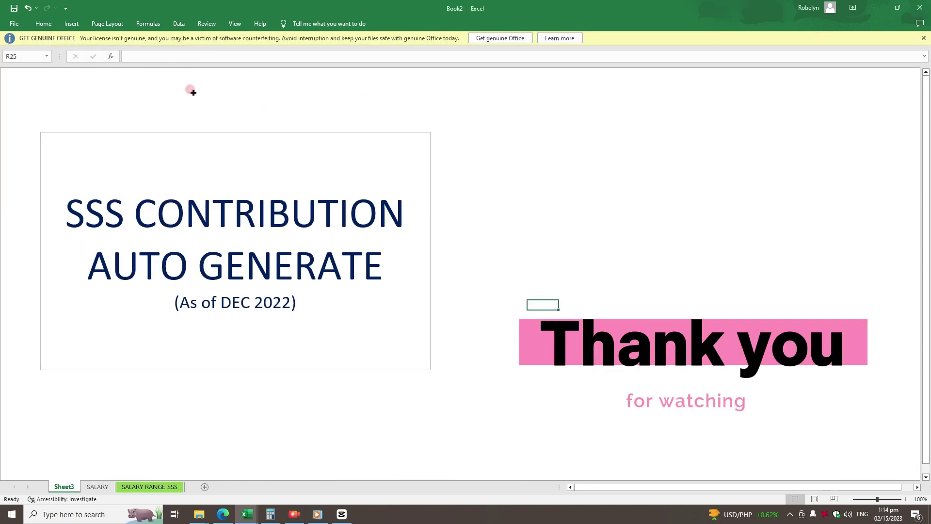
pyautogui.click(68, 488)
pyautogui.click(40, 132)
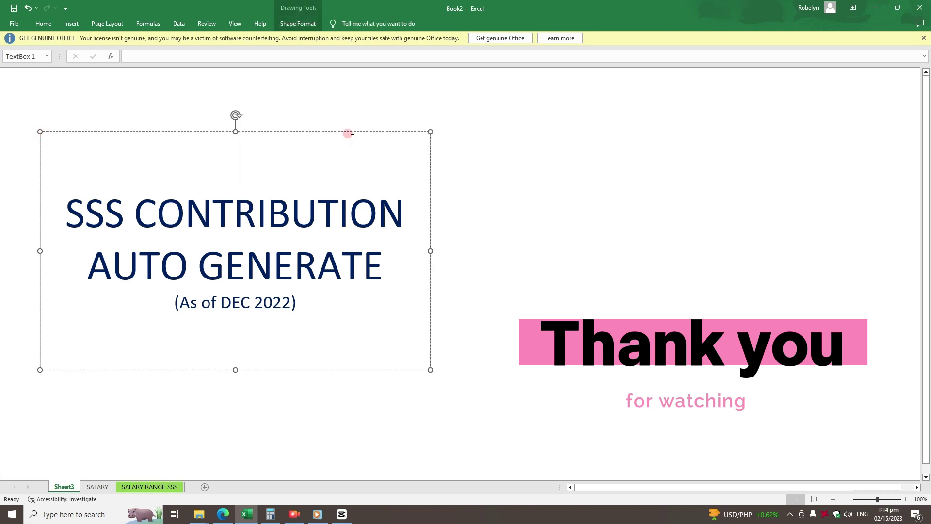